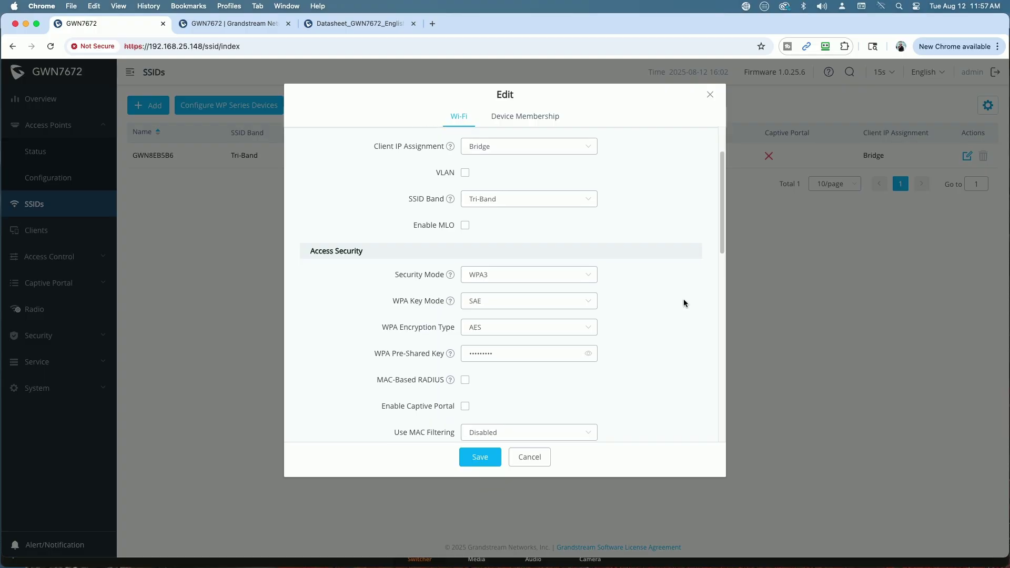
- Review the remaining Wi-Fi settings of the GWN8EB5B6 SSID and close its editor without saving
scroll(683, 299, "down", 3)
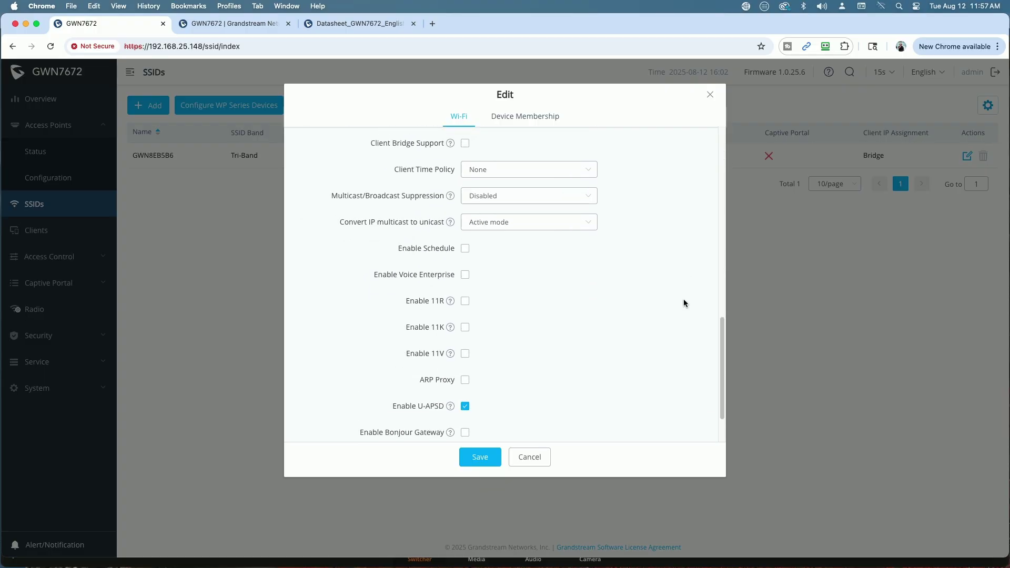
left_click(532, 456)
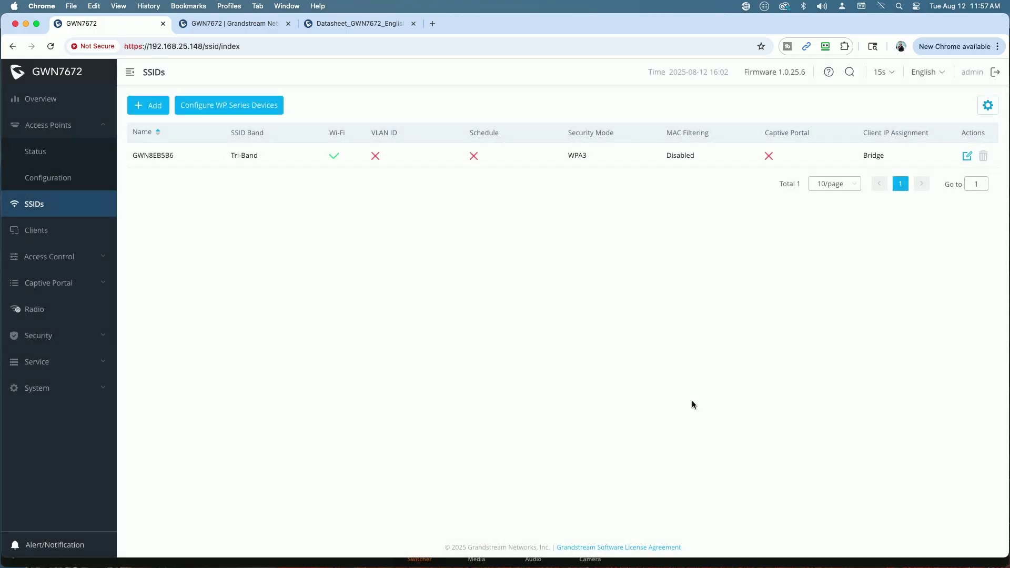
- Review the GWN7672 access point's device configuration through the 6G radio section, and close it without saving
left_click(42, 178)
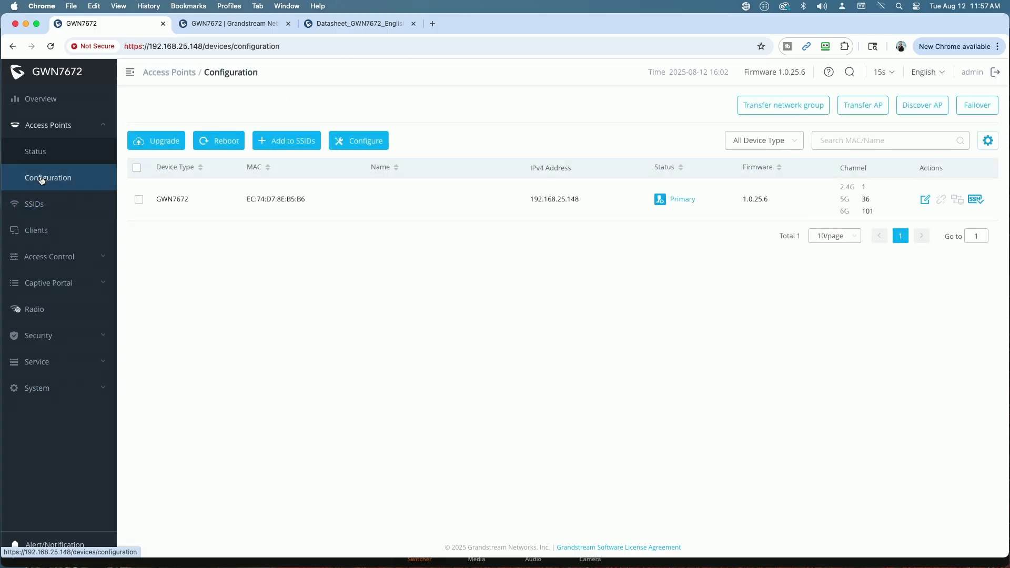
left_click(924, 199)
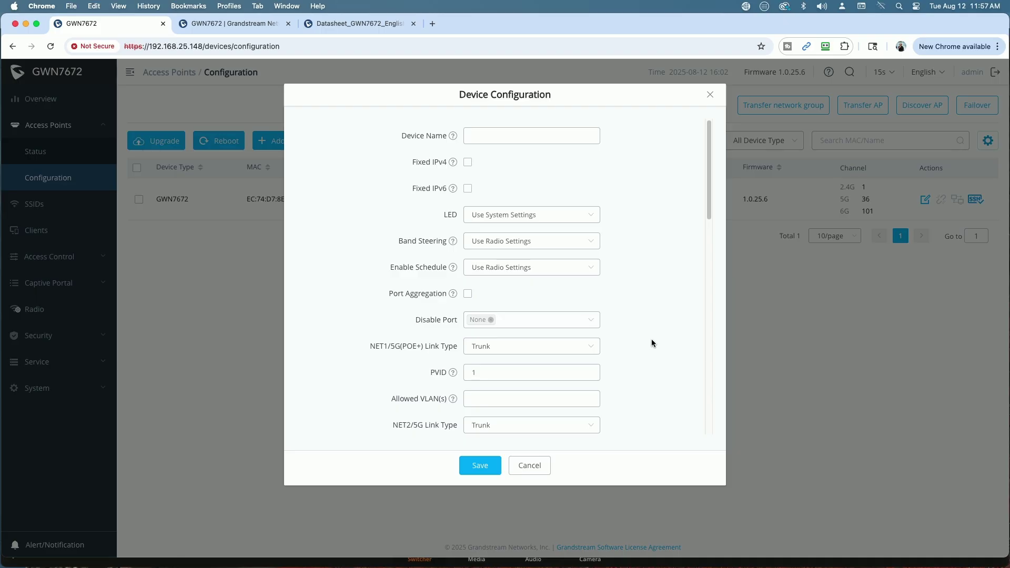
scroll(651, 343, "down", 5)
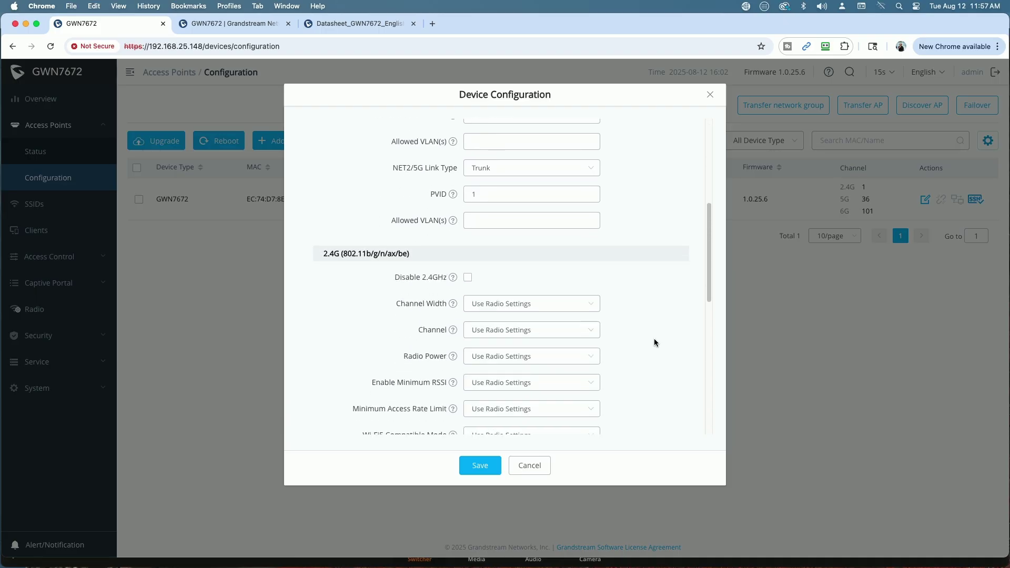
scroll(654, 342, "down", 5)
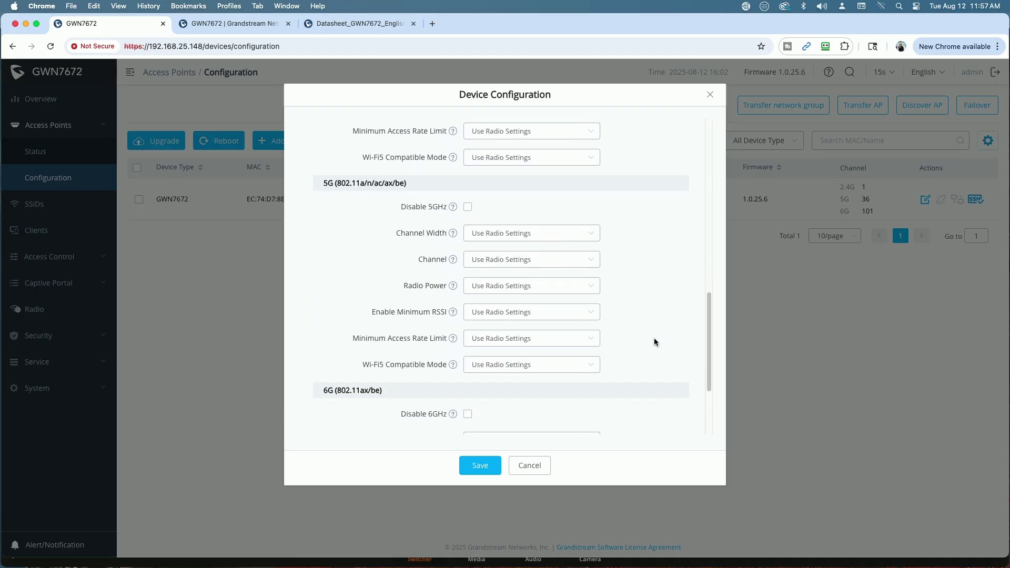
scroll(655, 343, "down", 3)
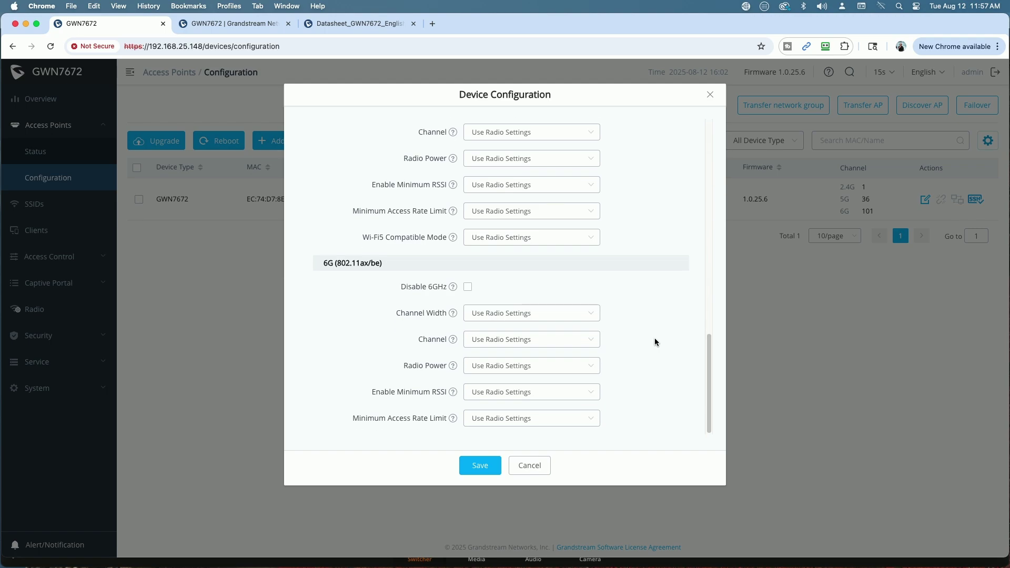
left_click(538, 469)
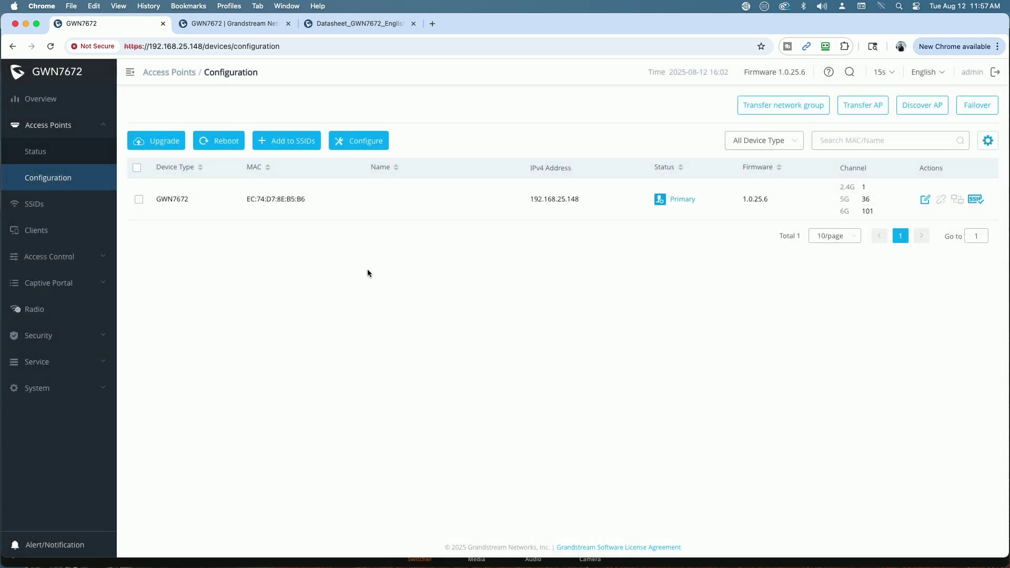
- Examine the global radio settings for the 2.4G, 5G and 6G bands, and return to the SSIDs list
left_click(35, 310)
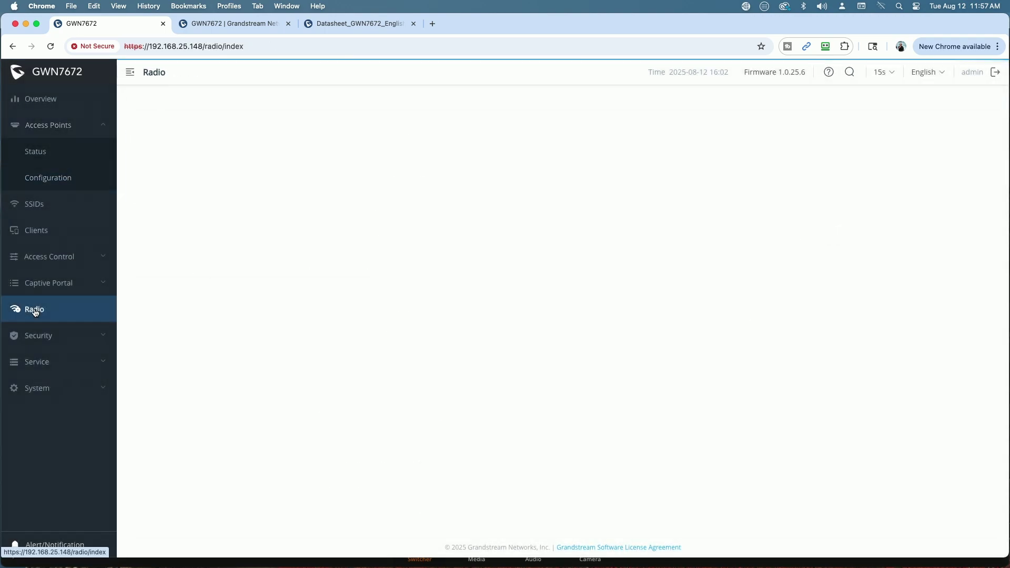
scroll(790, 332, "down", 5)
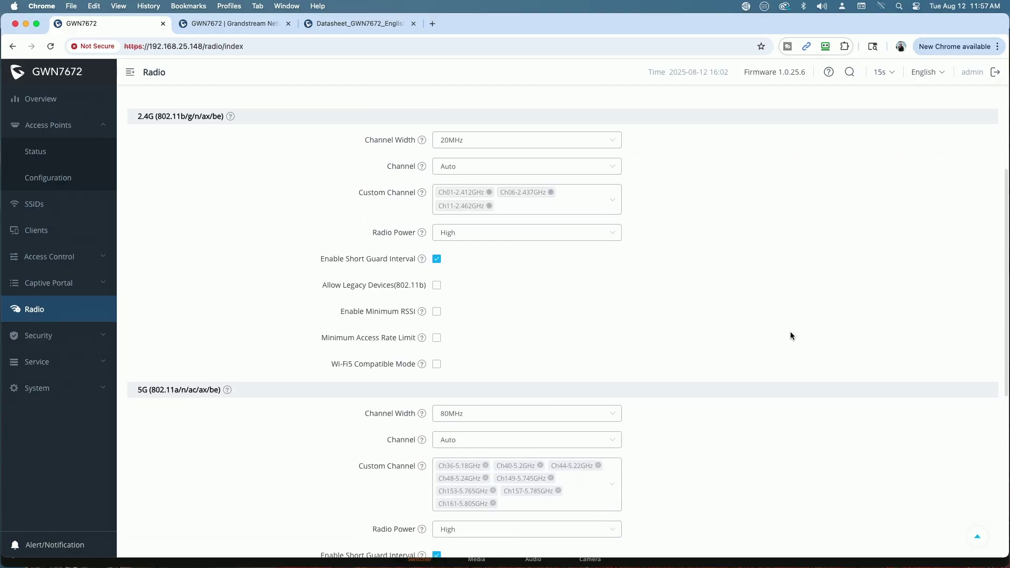
scroll(790, 335, "down", 3)
scroll(789, 335, "down", 2)
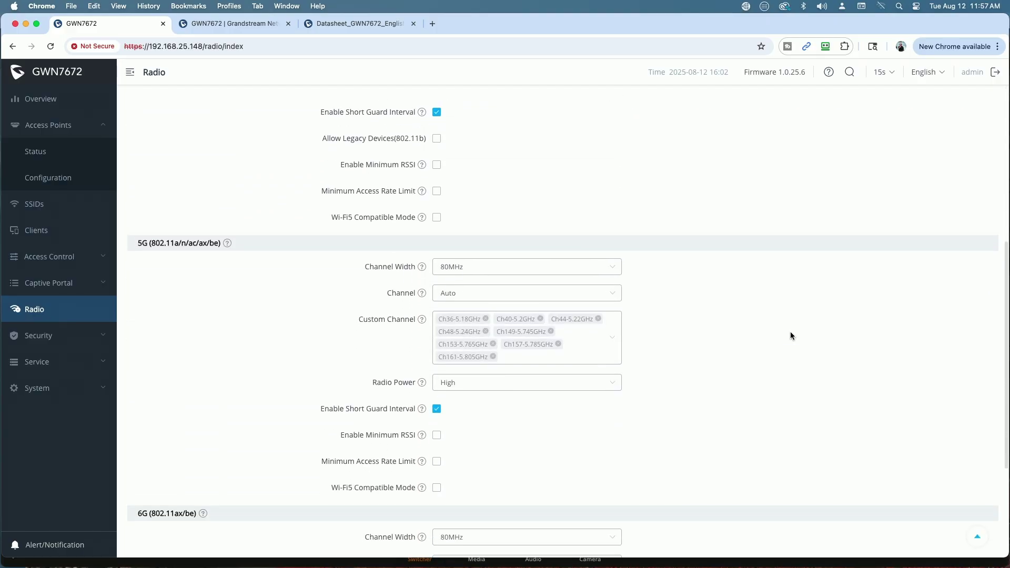
scroll(790, 336, "up", 3)
scroll(789, 336, "up", 3)
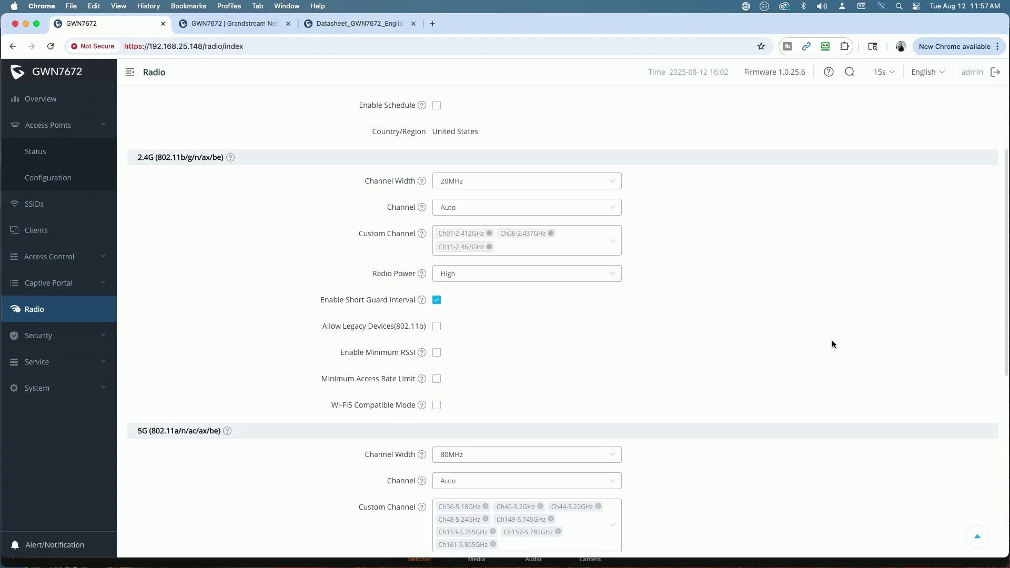
scroll(831, 344, "down", 3)
scroll(831, 344, "down", 3)
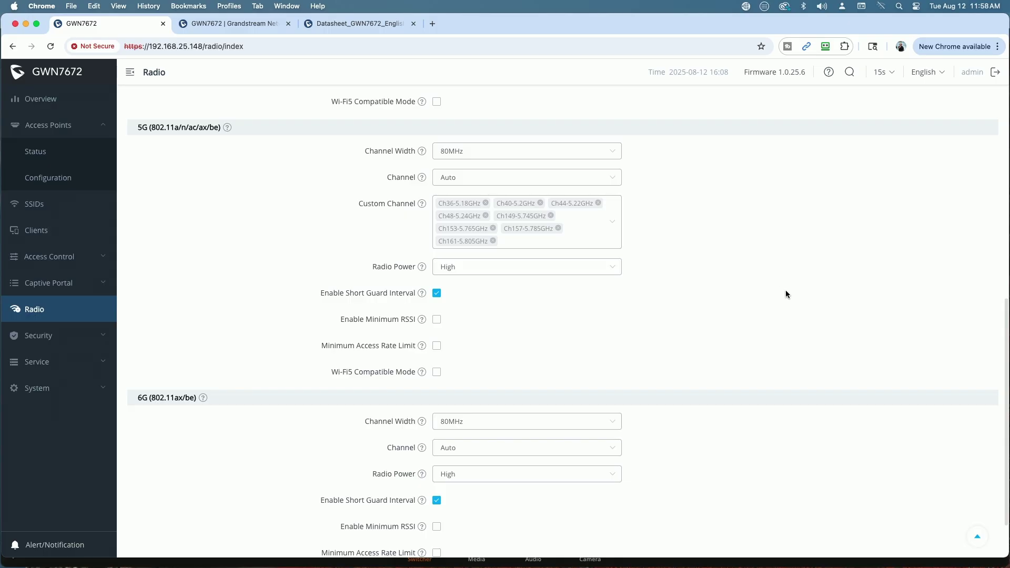
scroll(786, 293, "down", 2)
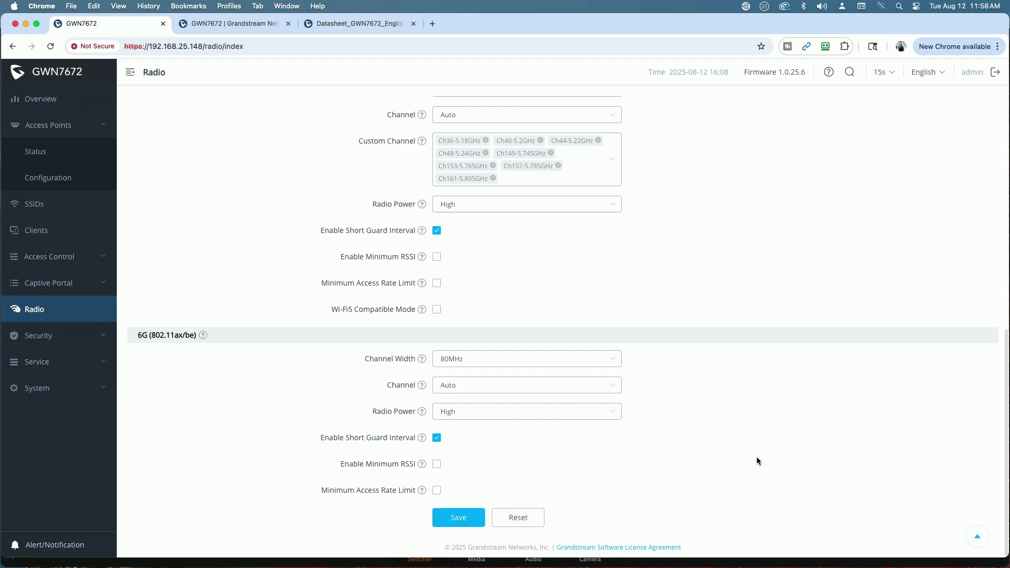
left_click(48, 178)
left_click(51, 204)
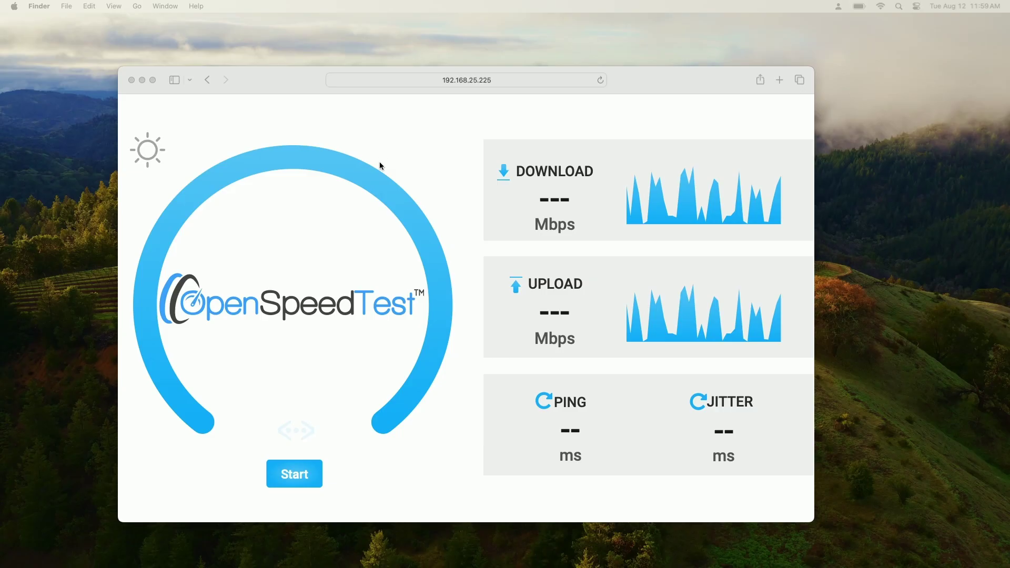
- Switch to Safari and run OpenSpeedTest against the local test server
left_click(425, 473)
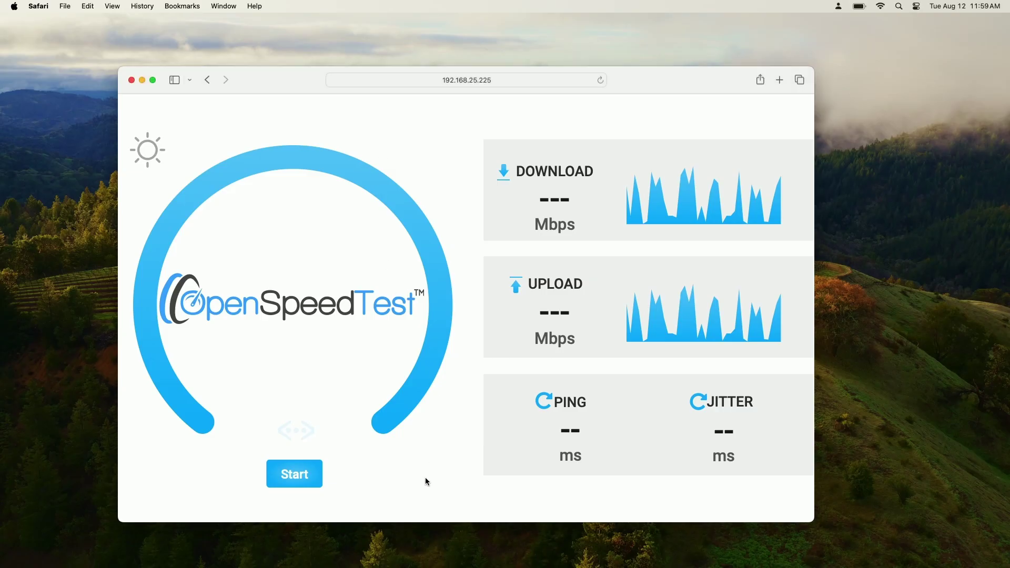
left_click(298, 482)
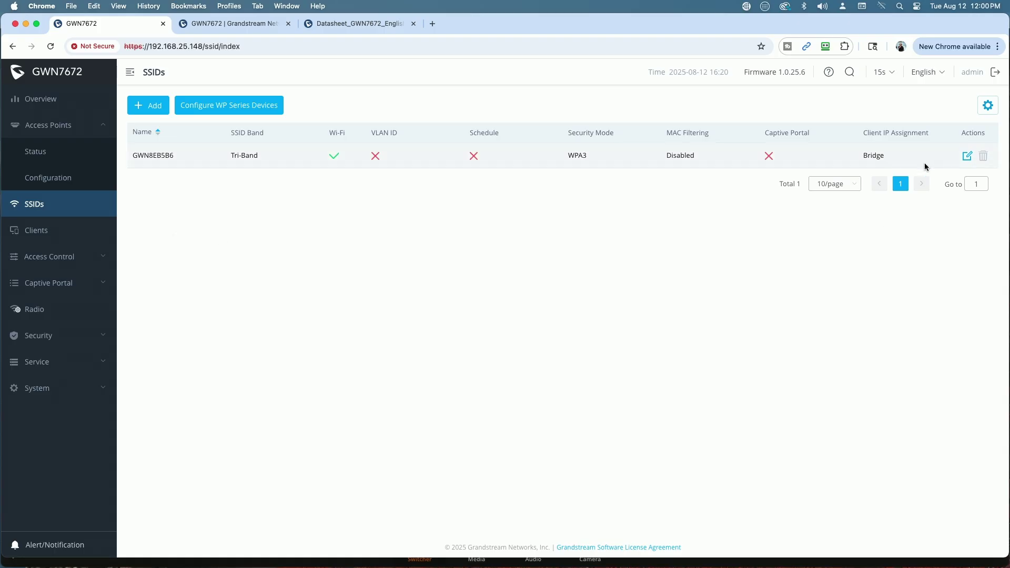
- Enable MLO on the GWN8EB5B6 SSID, save and apply the change, and decline the RoboForm offer to save the login
left_click(966, 156)
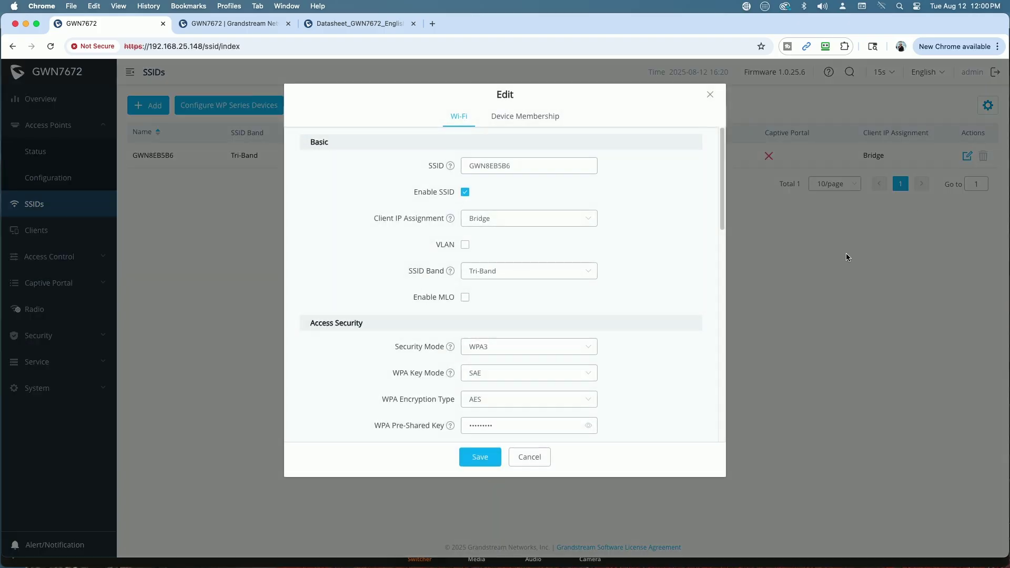
left_click(466, 299)
left_click(479, 457)
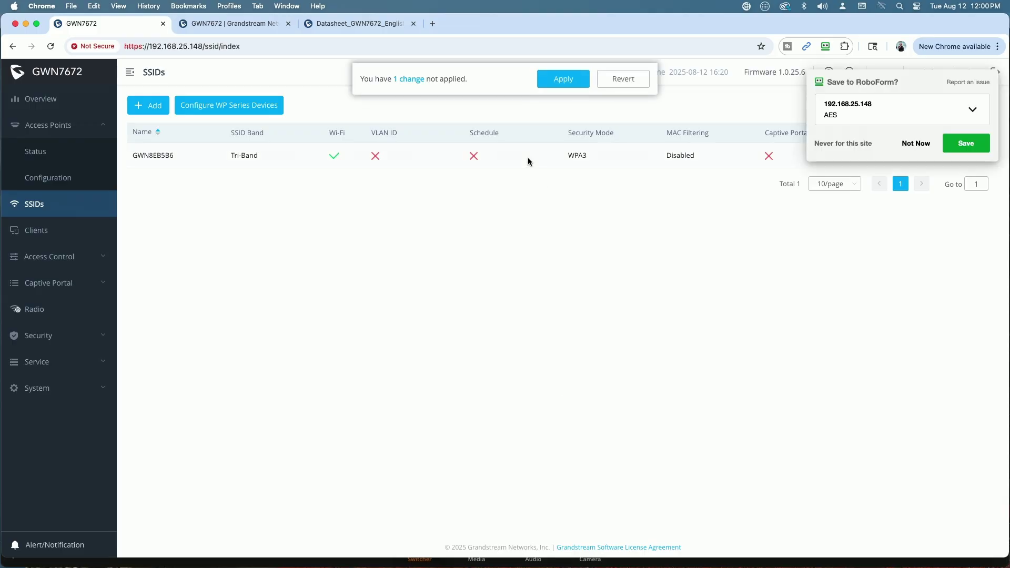
left_click(563, 79)
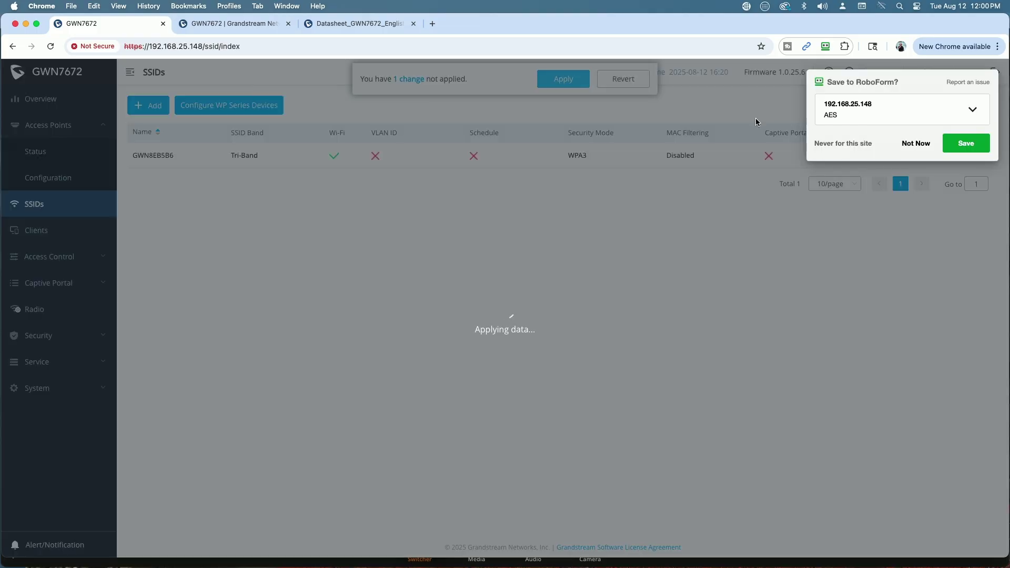
left_click(916, 143)
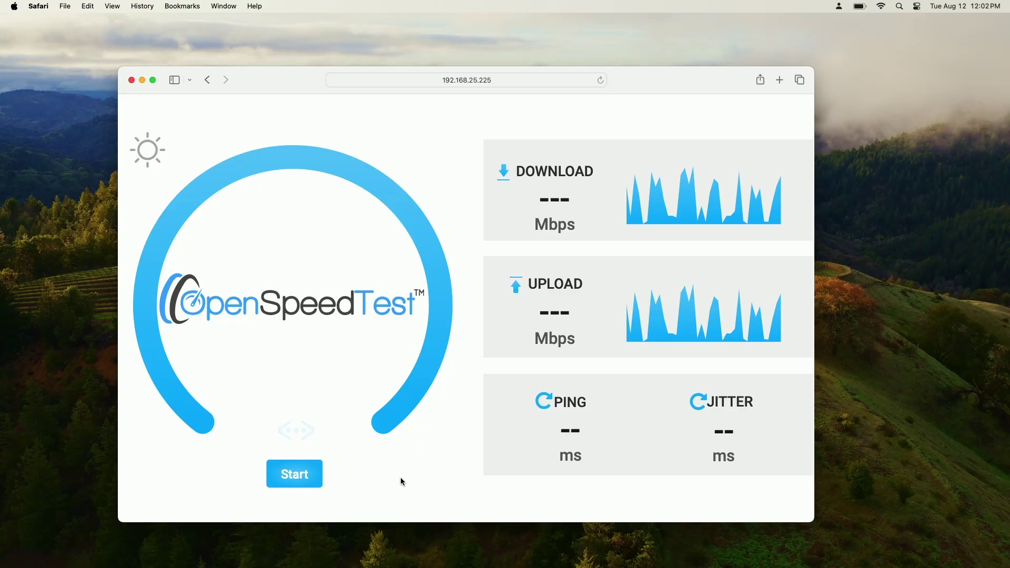
- Switch to Safari and run OpenSpeedTest again over the MLO-enabled network
left_click(293, 485)
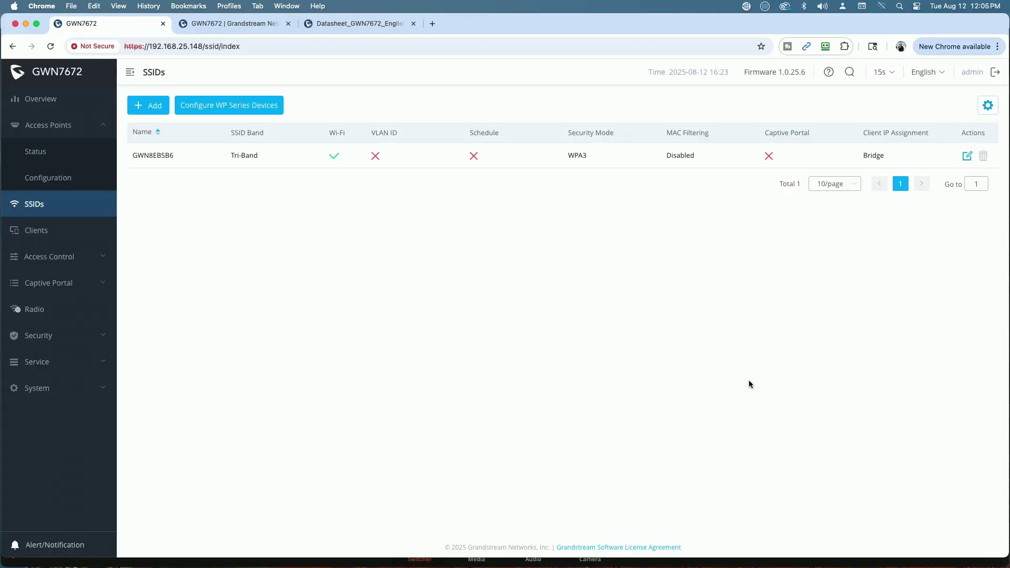
- Disable MLO on the GWN8EB5B6 SSID, set its SSID band to 6GHz, and save and apply the changes
left_click(967, 156)
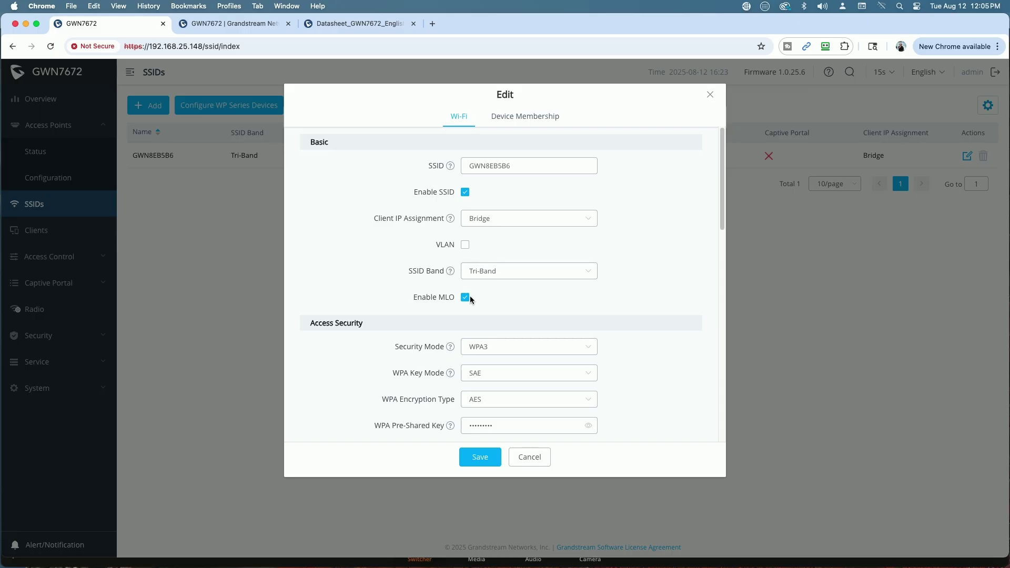
left_click(465, 298)
left_click(595, 274)
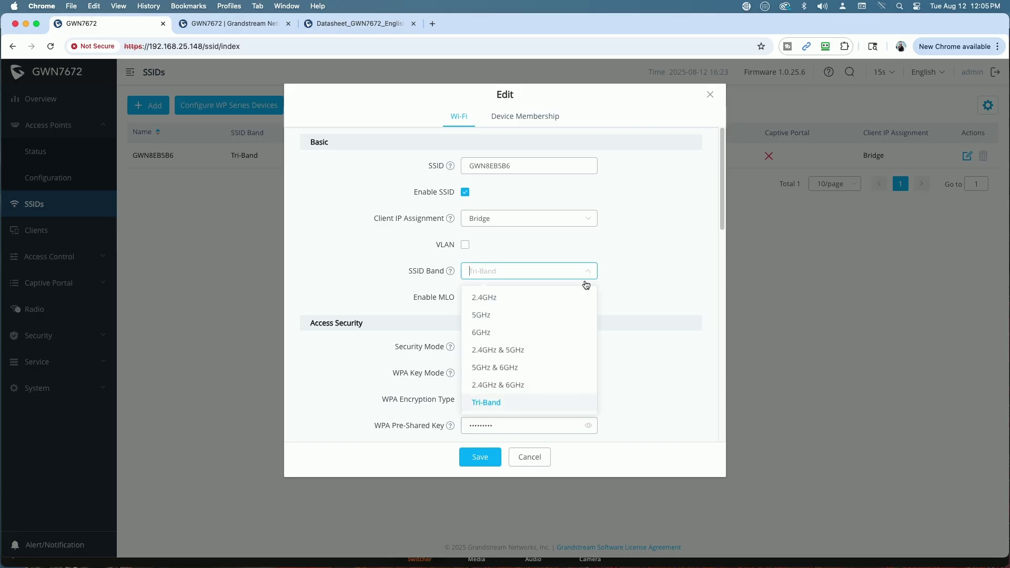
left_click(488, 334)
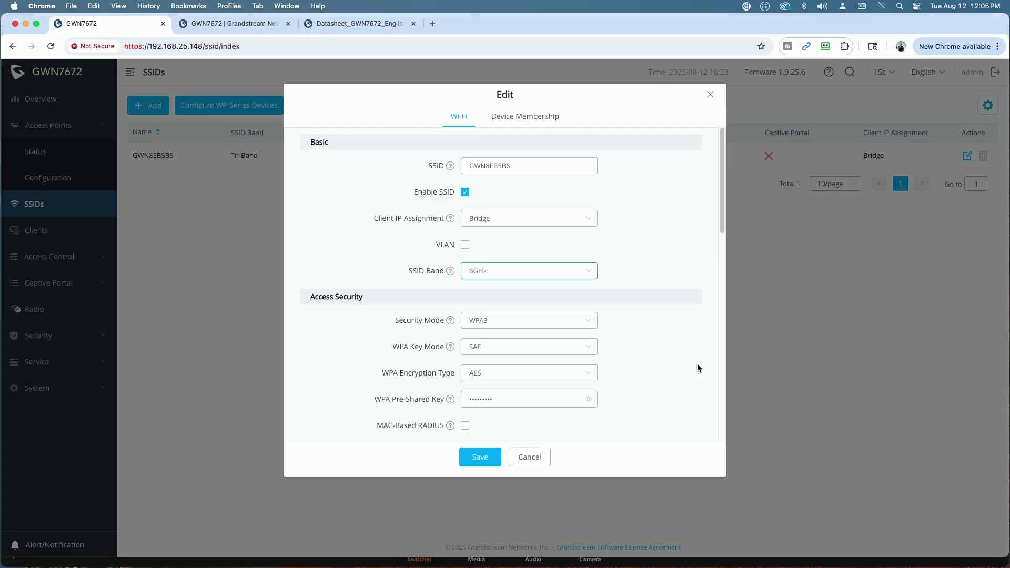
scroll(696, 363, "down", 10)
scroll(679, 379, "down", 3)
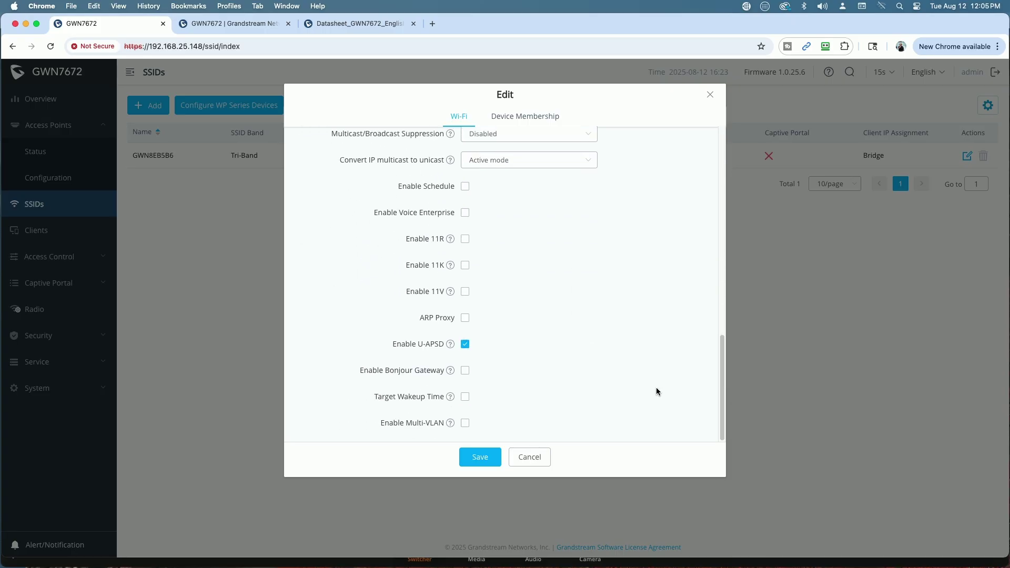
left_click(492, 461)
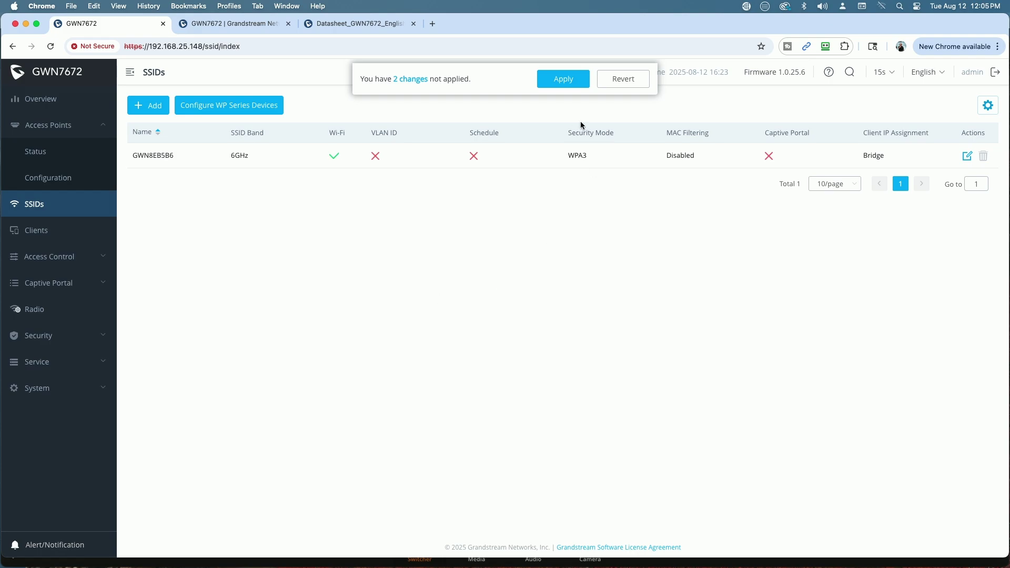
left_click(563, 81)
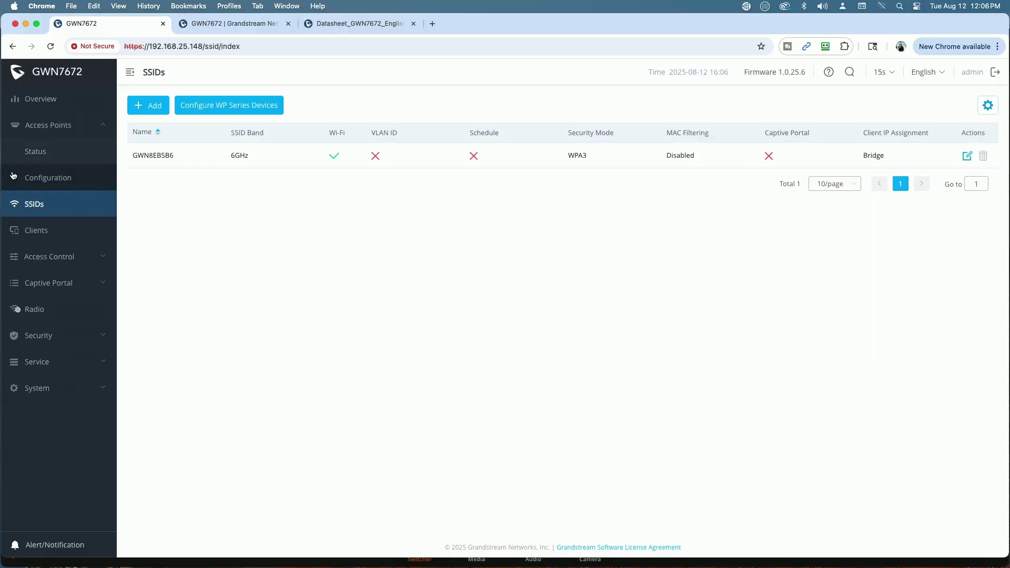
- Check the access point's channels and device configuration for the 6GHz-only setup, and close the configuration without saving
left_click(37, 179)
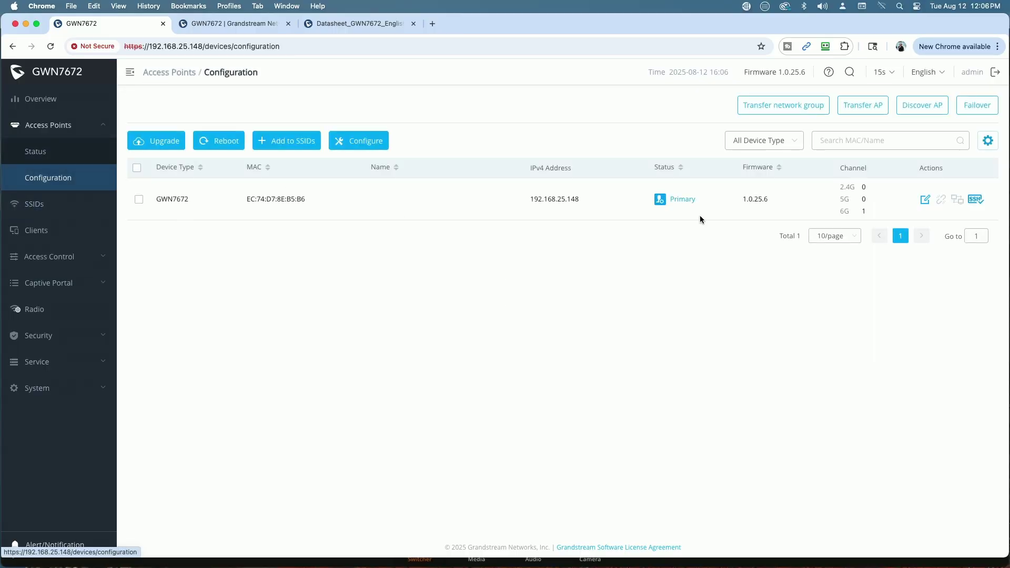
left_click(924, 200)
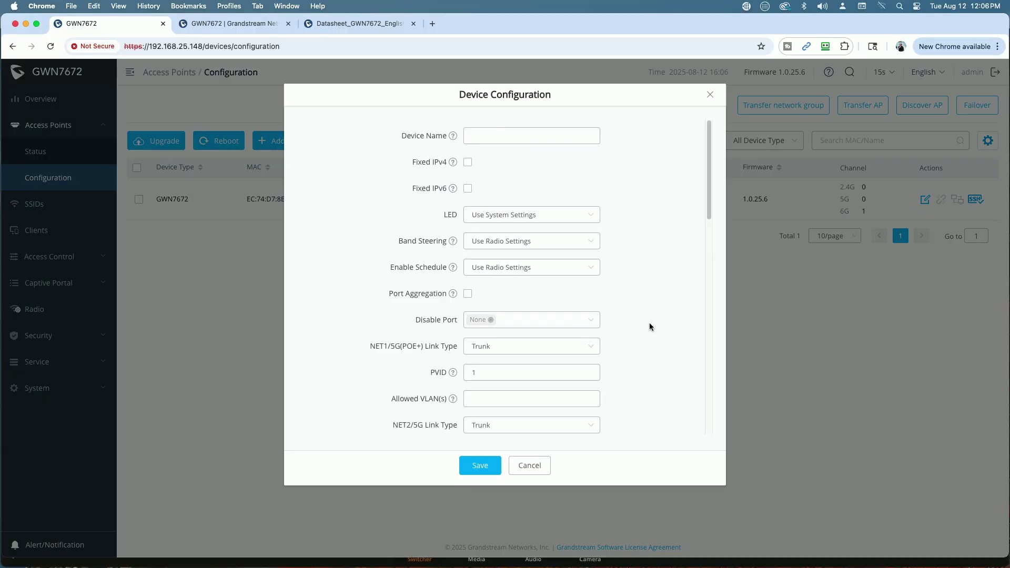
scroll(652, 320, "down", 5)
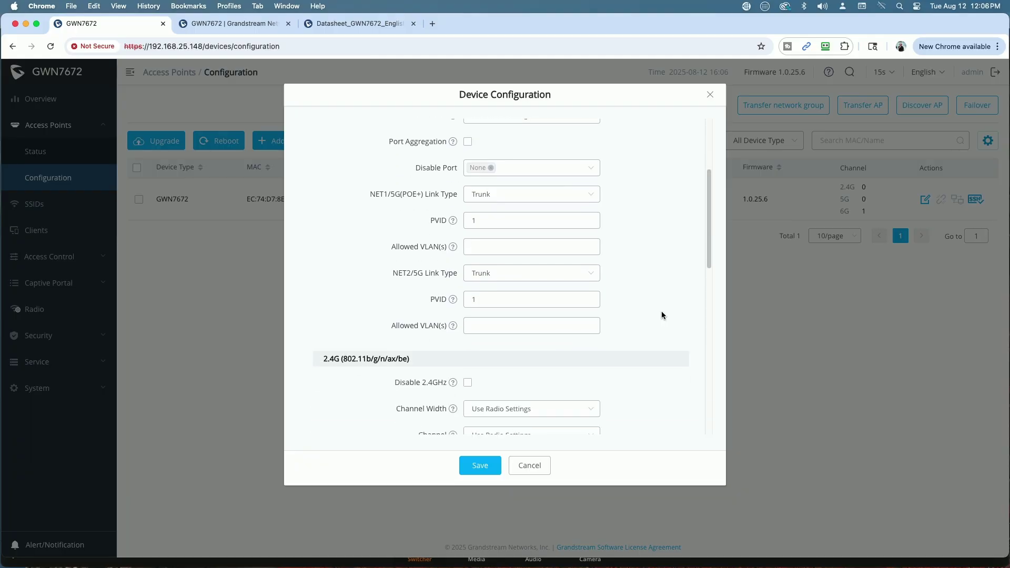
scroll(661, 312, "down", 8)
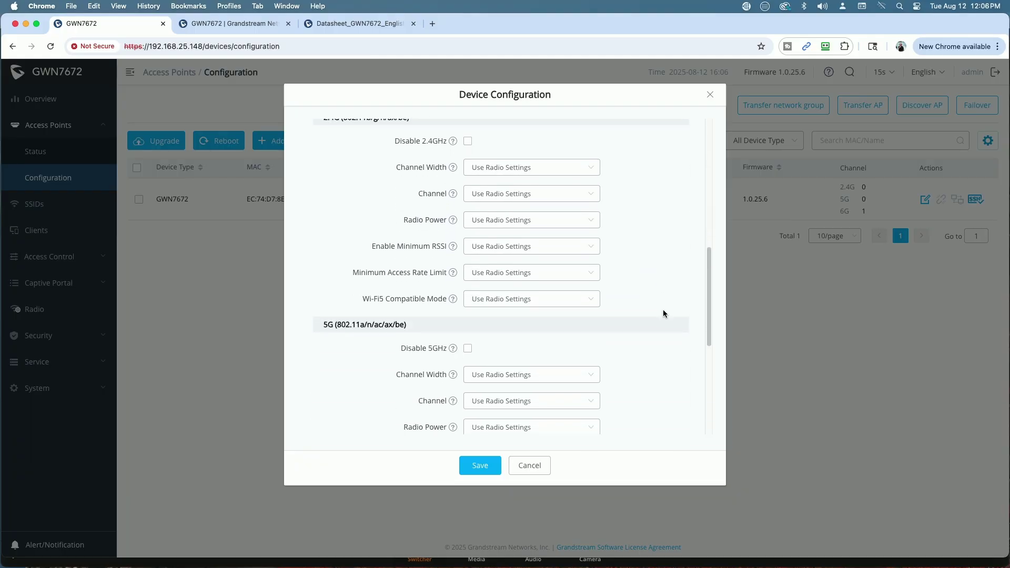
scroll(663, 313, "down", 9)
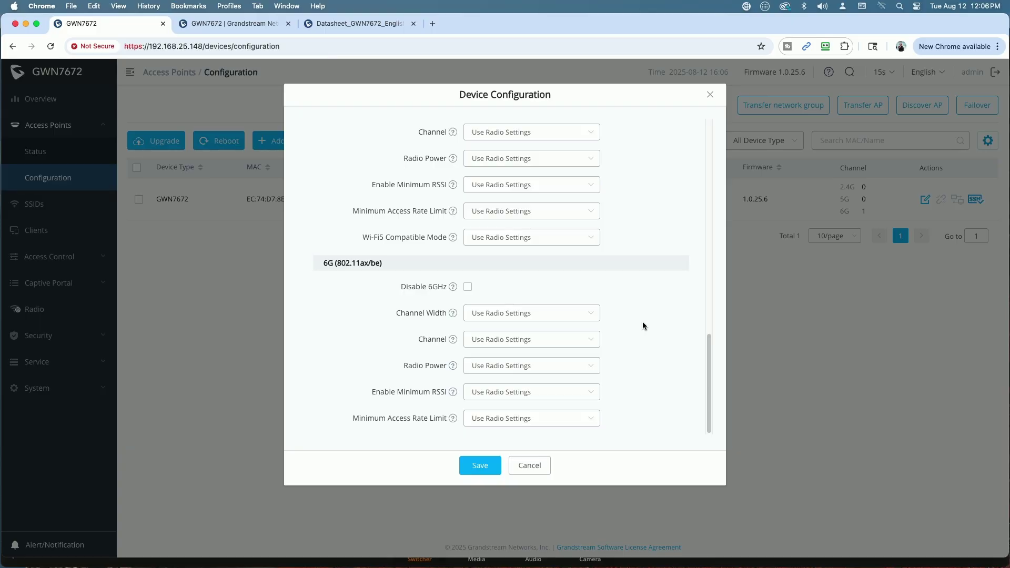
left_click(538, 465)
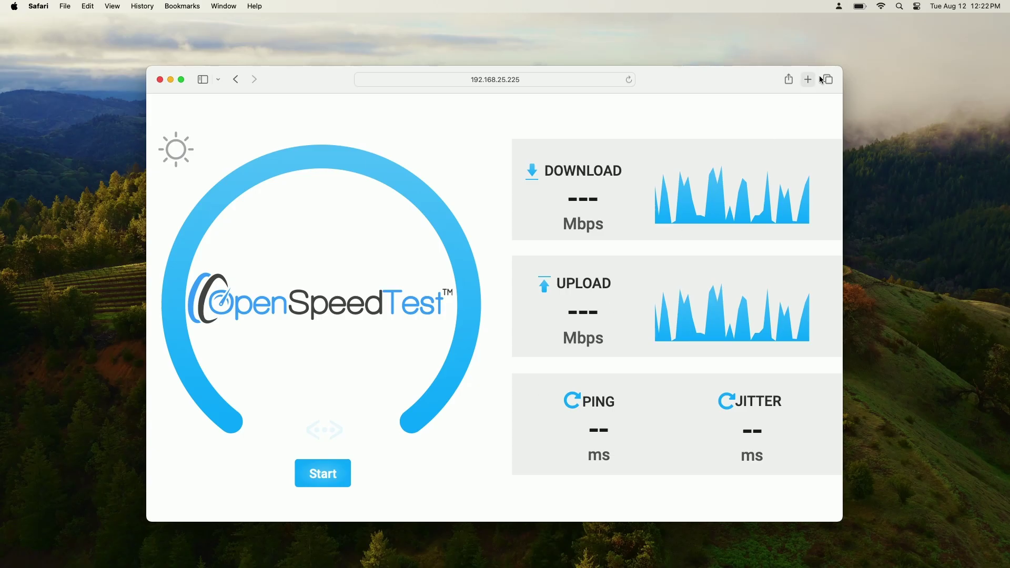
- Check the Mac's detailed Wi-Fi connection information for GWN8EB5B6 and run OpenSpeedTest over the 6GHz-only network
left_click(881, 7)
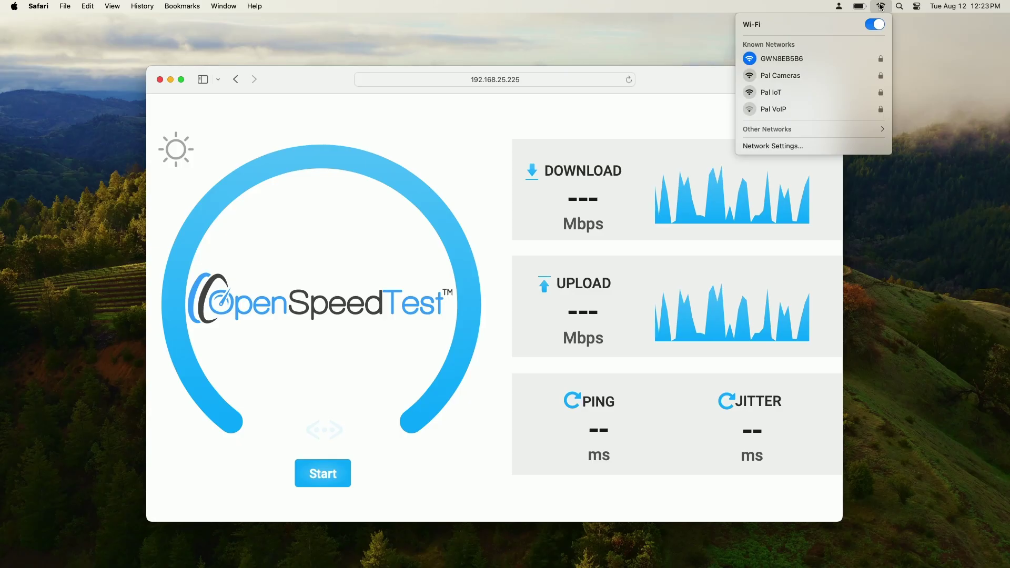
left_click(882, 7)
left_click(882, 7, "alt")
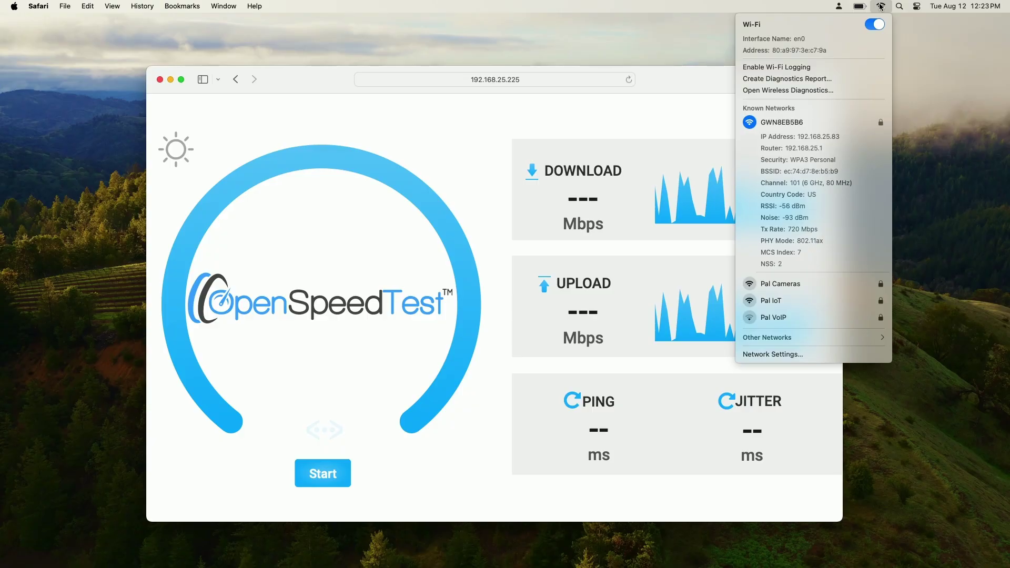
left_click(882, 7)
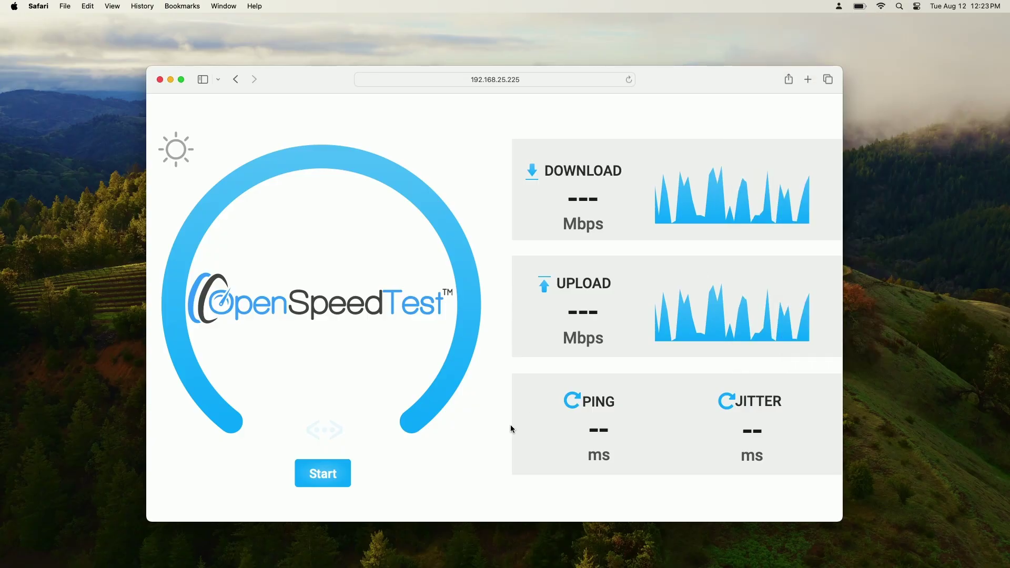
left_click(331, 481)
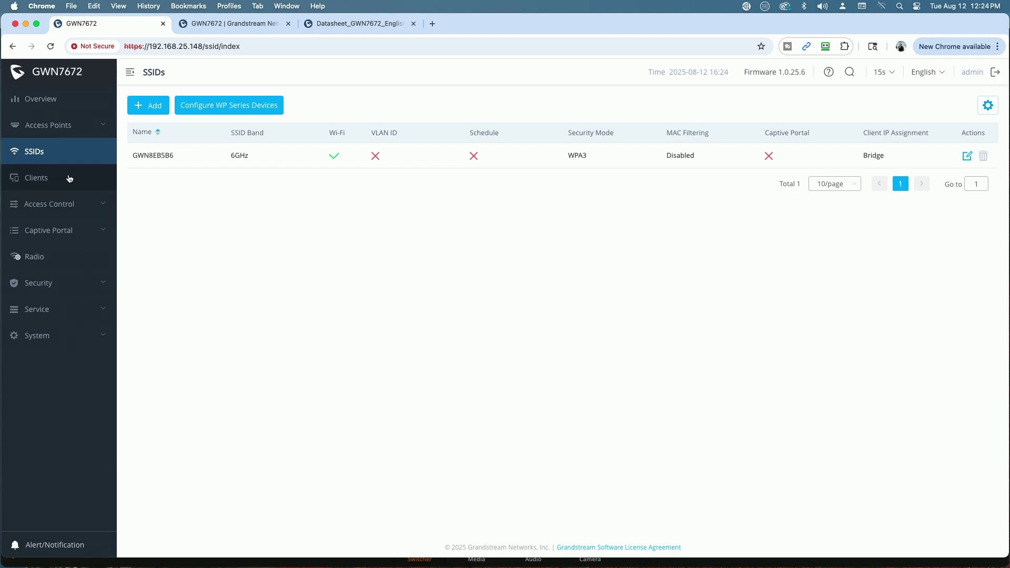
- Open the GWN7672 access point's device configuration and set its 6G channel width to 160MHz
left_click(70, 127)
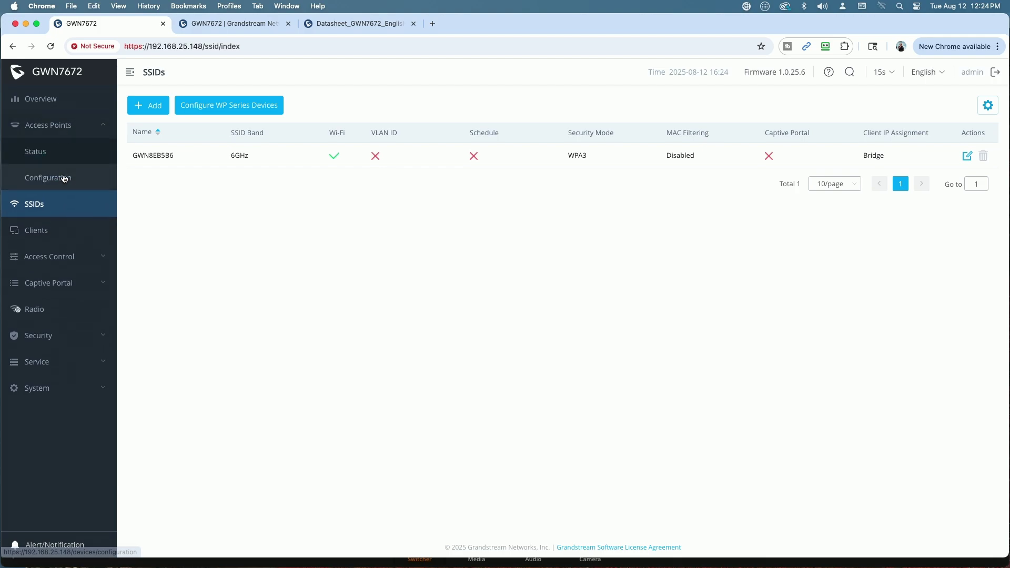
left_click(63, 179)
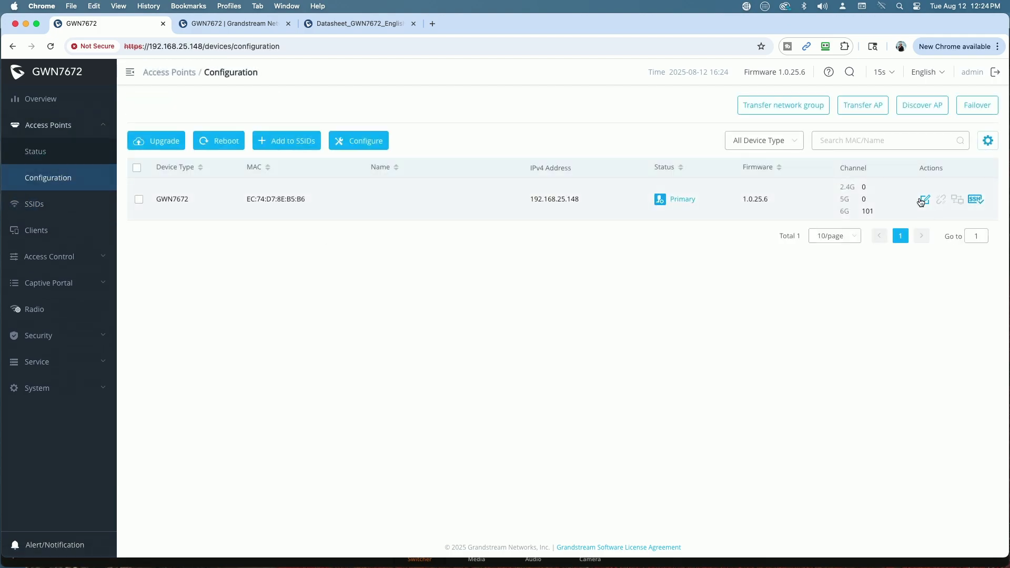
left_click(925, 200)
scroll(678, 349, "down", 5)
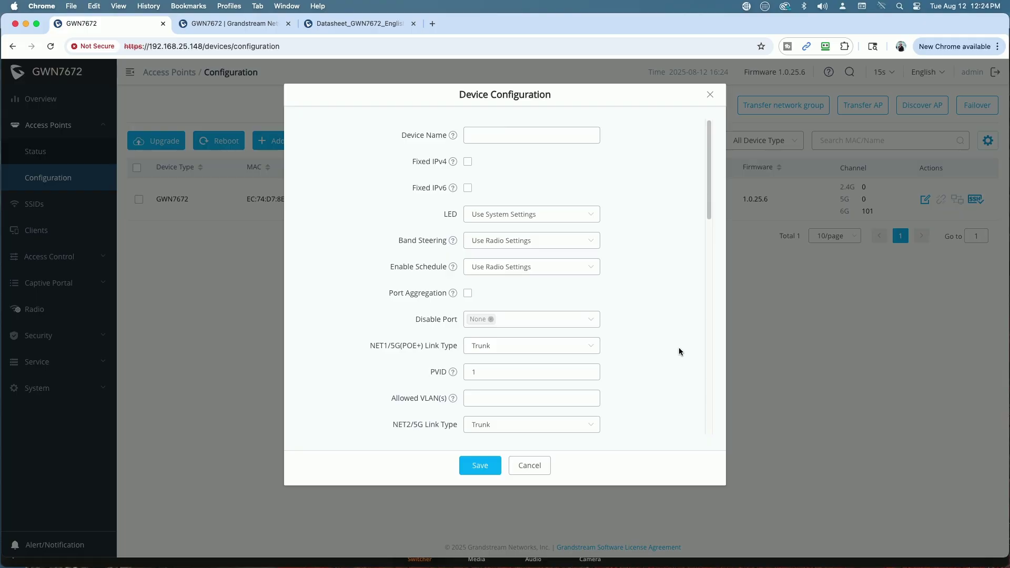
scroll(678, 349, "down", 15)
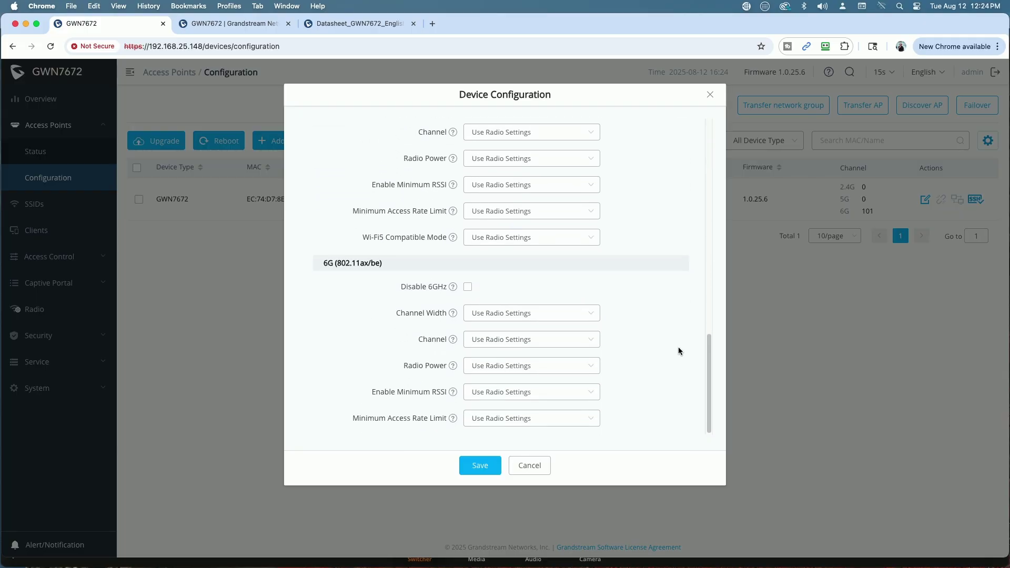
left_click(589, 318)
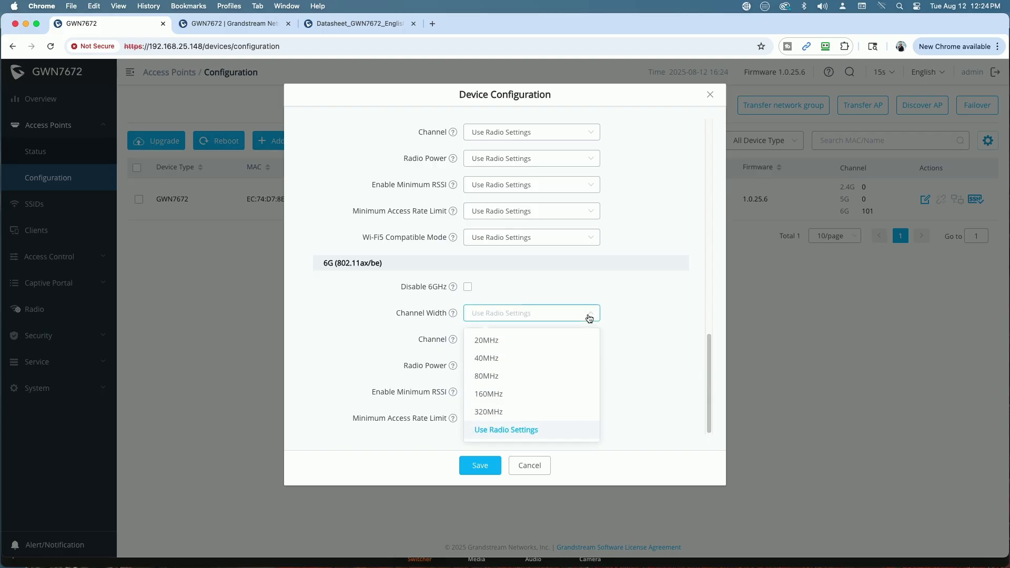
left_click(502, 394)
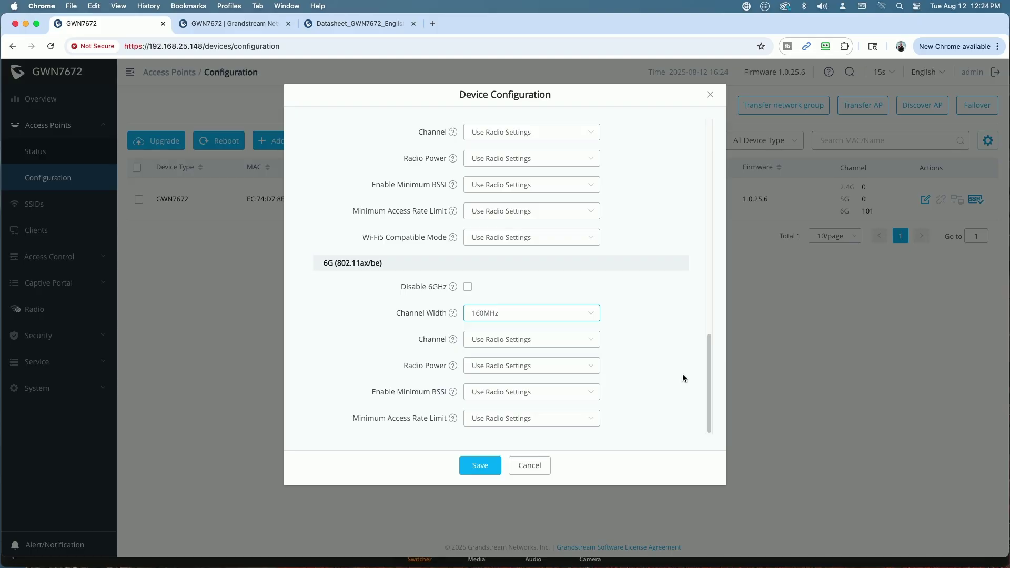
- Set the 6G channel to Ch165-6.77GHz and its radio power to Medium, and save and apply the changes
left_click(596, 343)
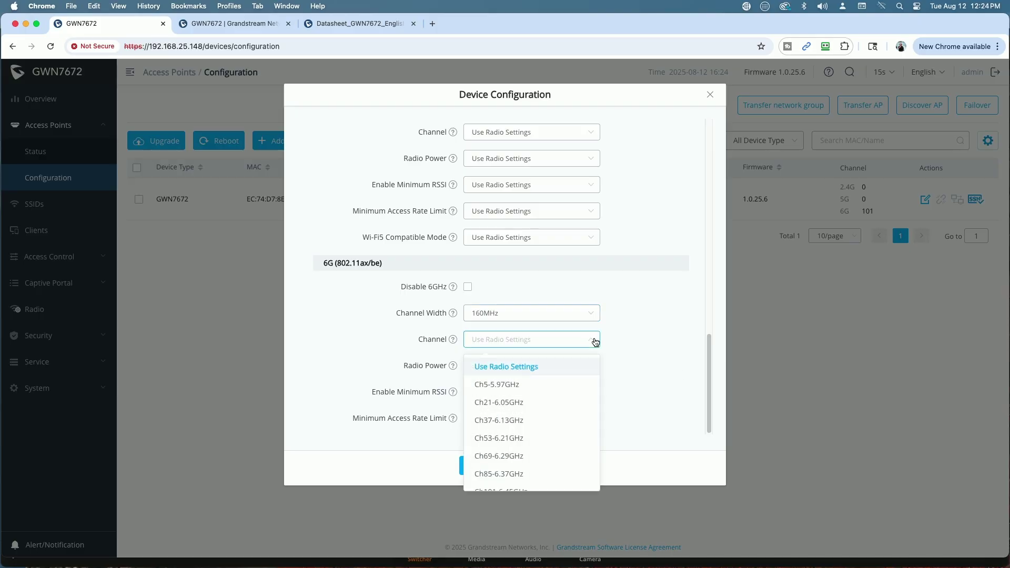
scroll(570, 389, "down", 5)
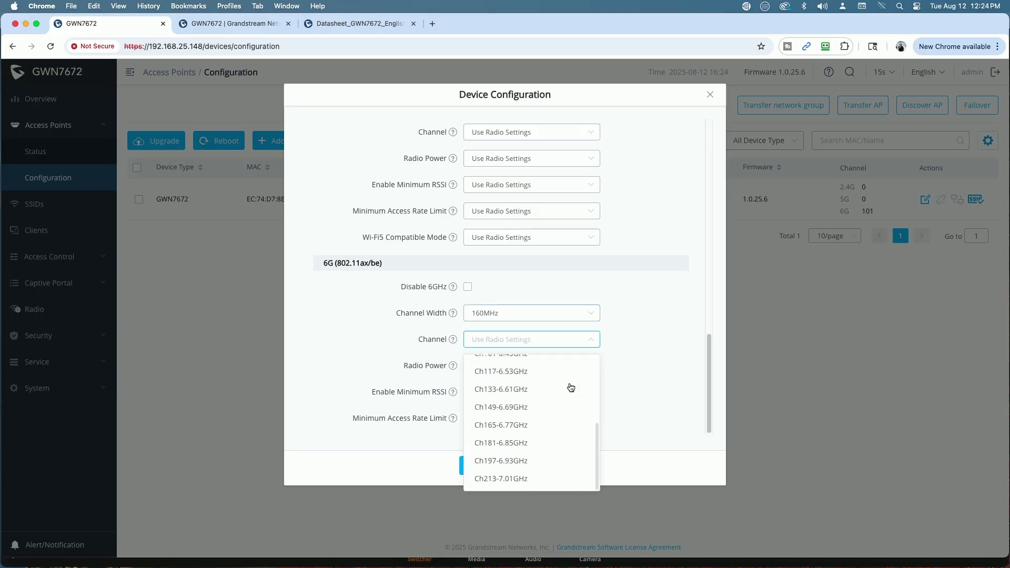
left_click(504, 425)
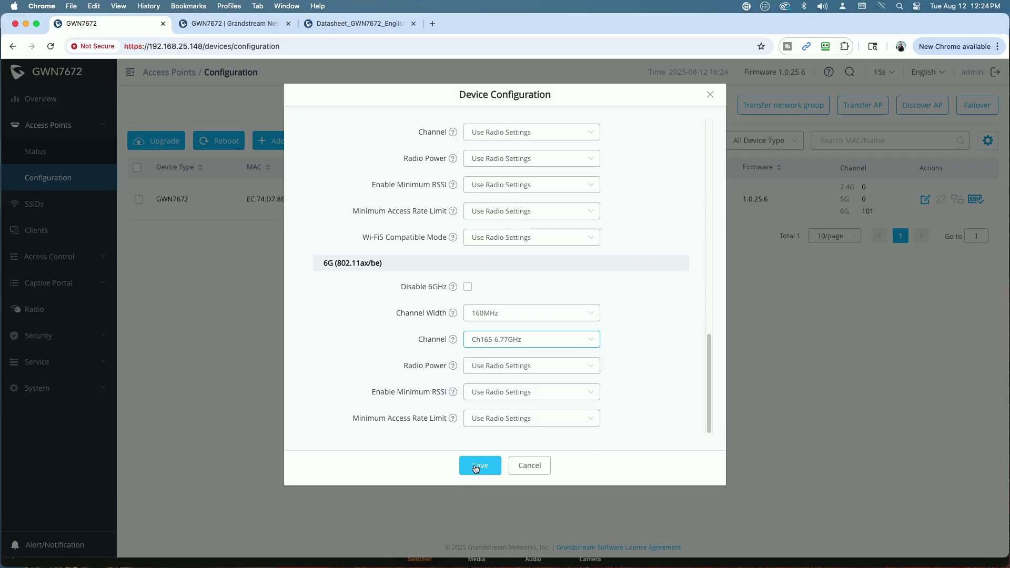
left_click(594, 368)
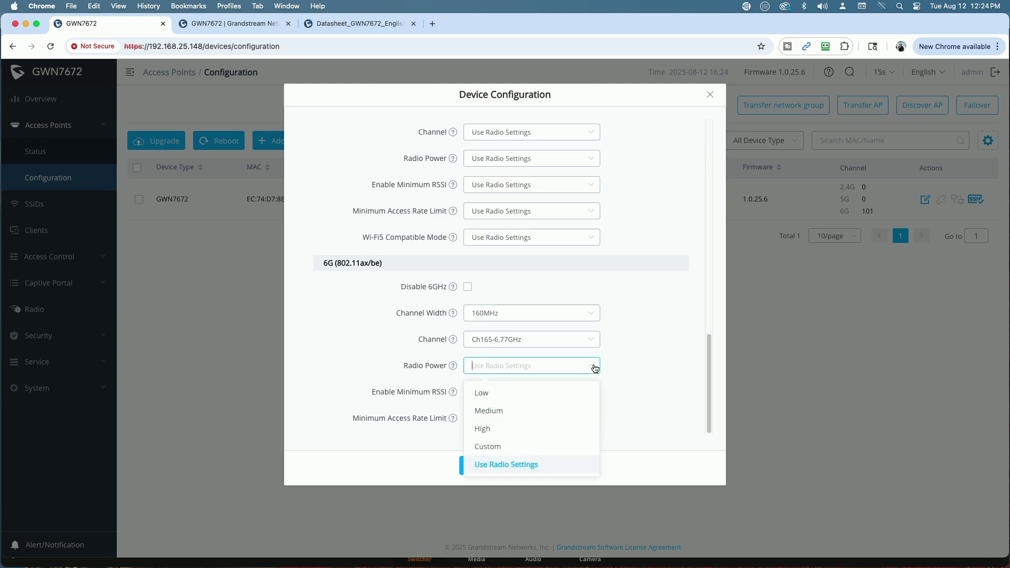
left_click(498, 414)
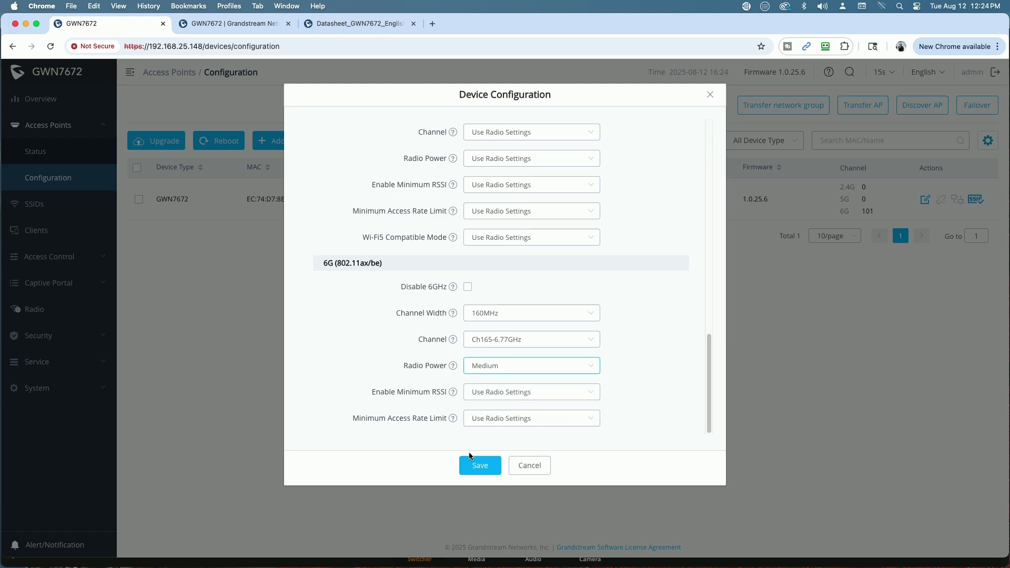
left_click(477, 466)
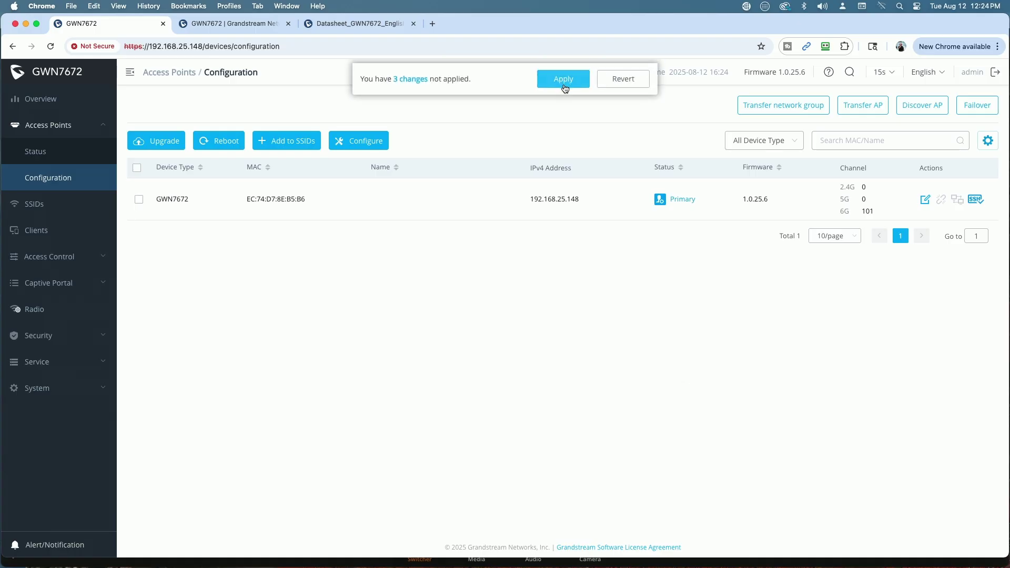
left_click(563, 85)
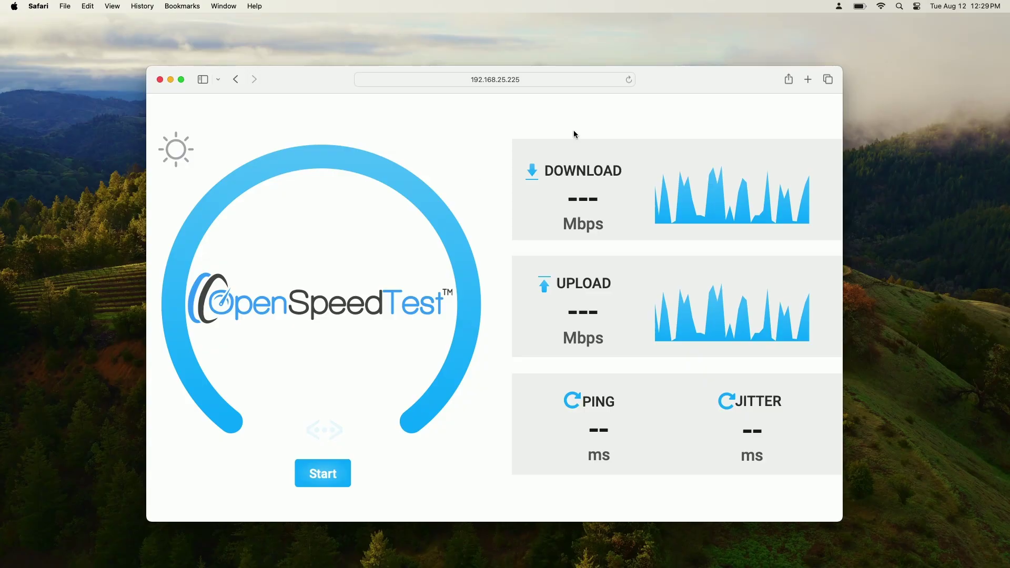
- Check the detailed Wi-Fi connection information again and run OpenSpeedTest with the 160MHz channel width on channel 165
left_click(882, 7)
left_click(881, 7)
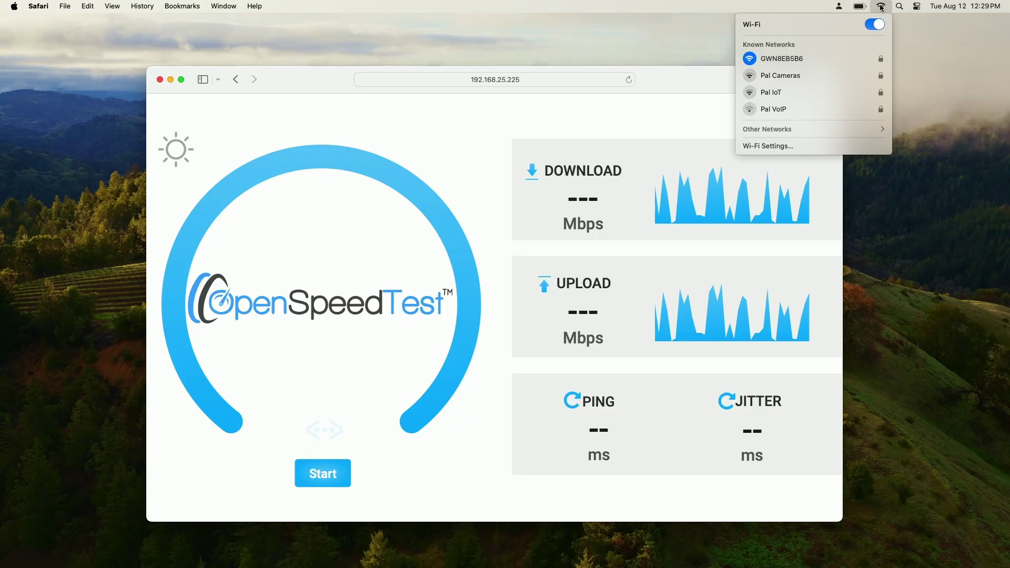
left_click(881, 7)
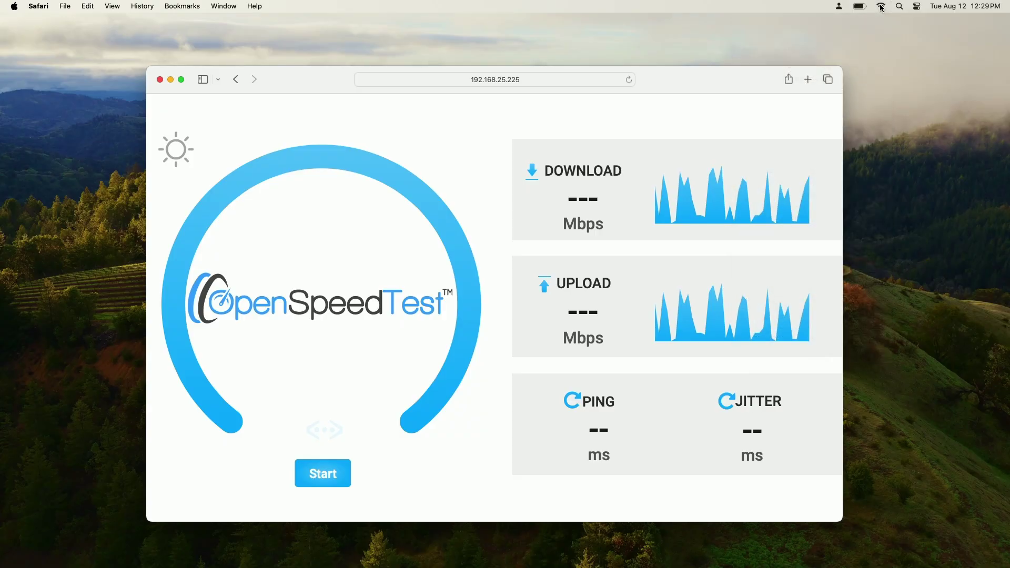
left_click(881, 7, "alt")
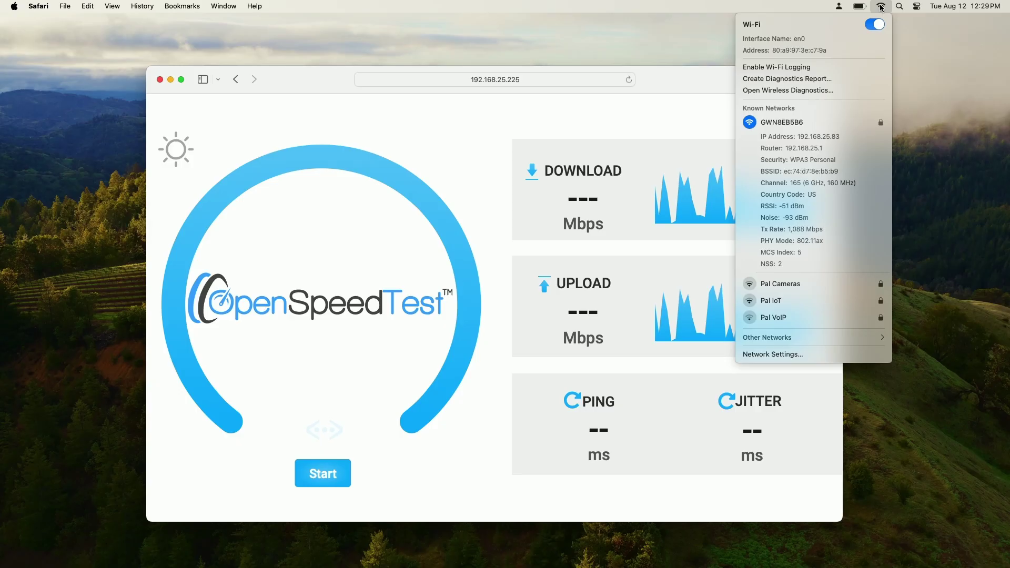
left_click(497, 431)
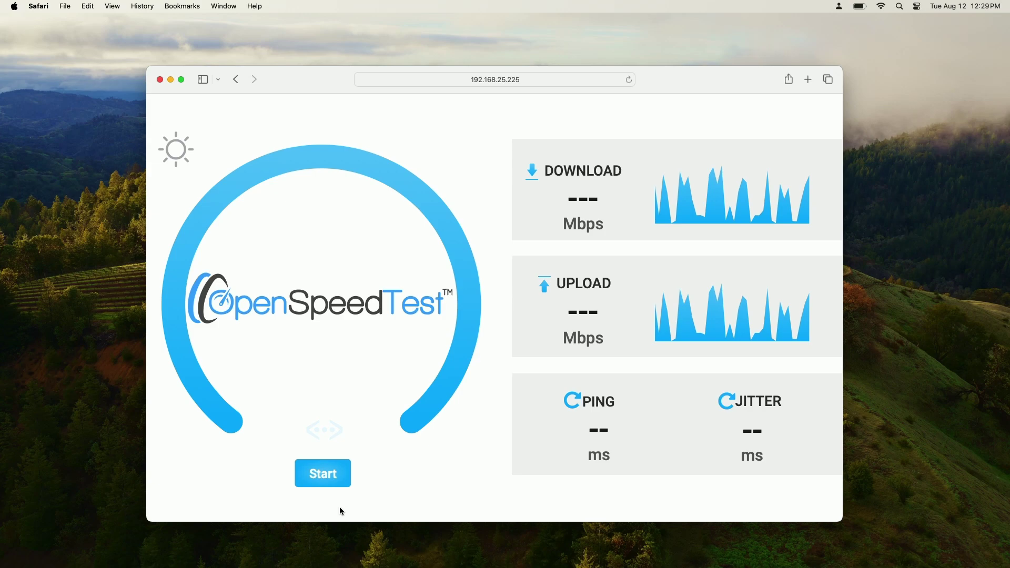
left_click(320, 485)
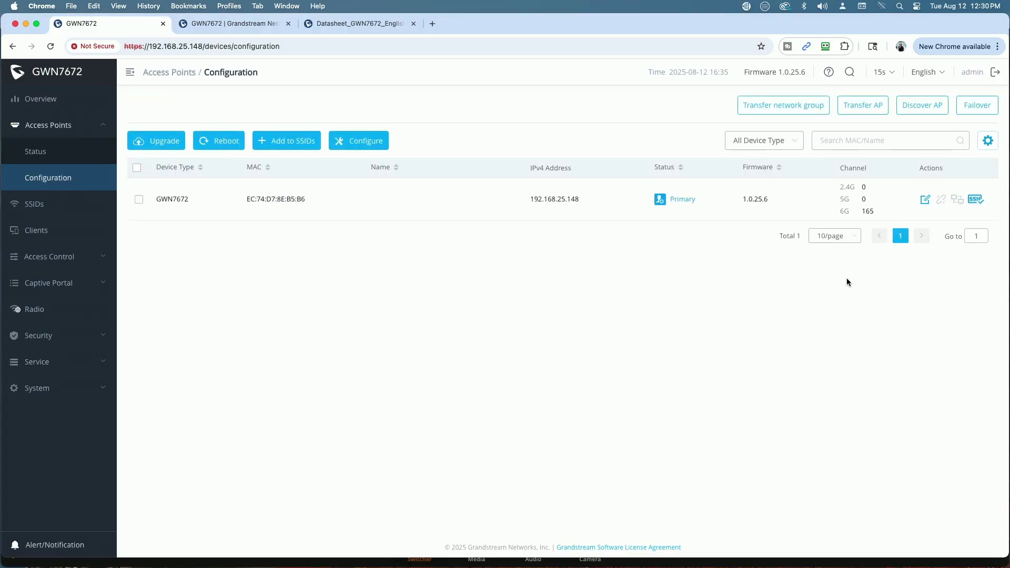
- Set the access point's 6G channel width to 320MHz and channel to Ch213-7.01GHz, and save and apply the changes
left_click(921, 206)
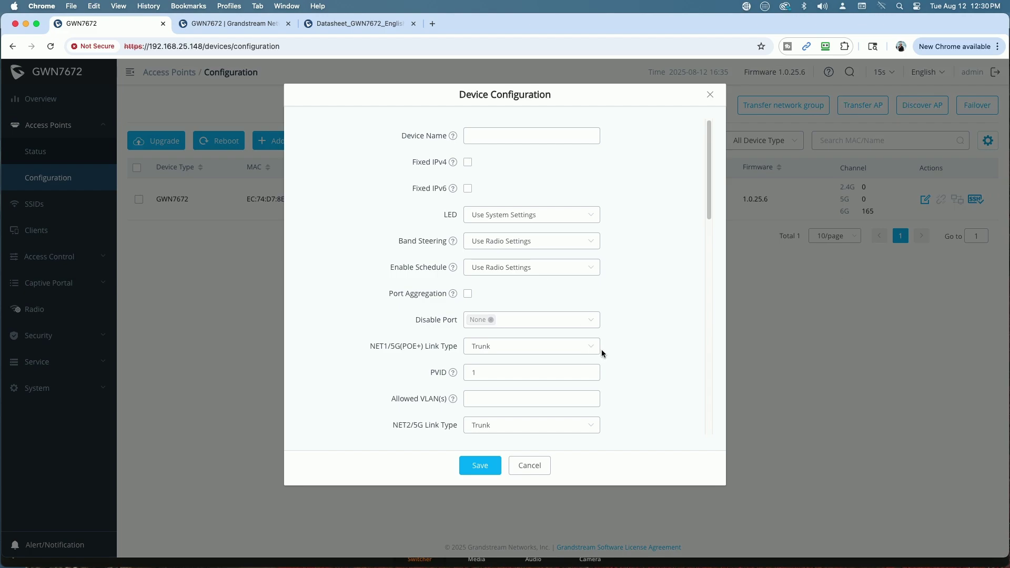
scroll(624, 339, "down", 12)
scroll(631, 344, "down", 3)
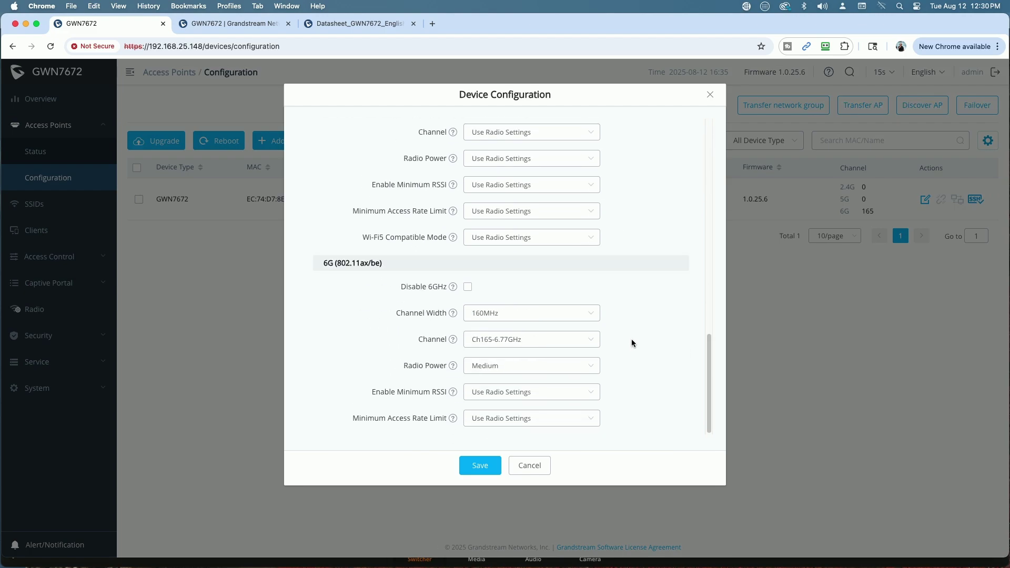
left_click(591, 314)
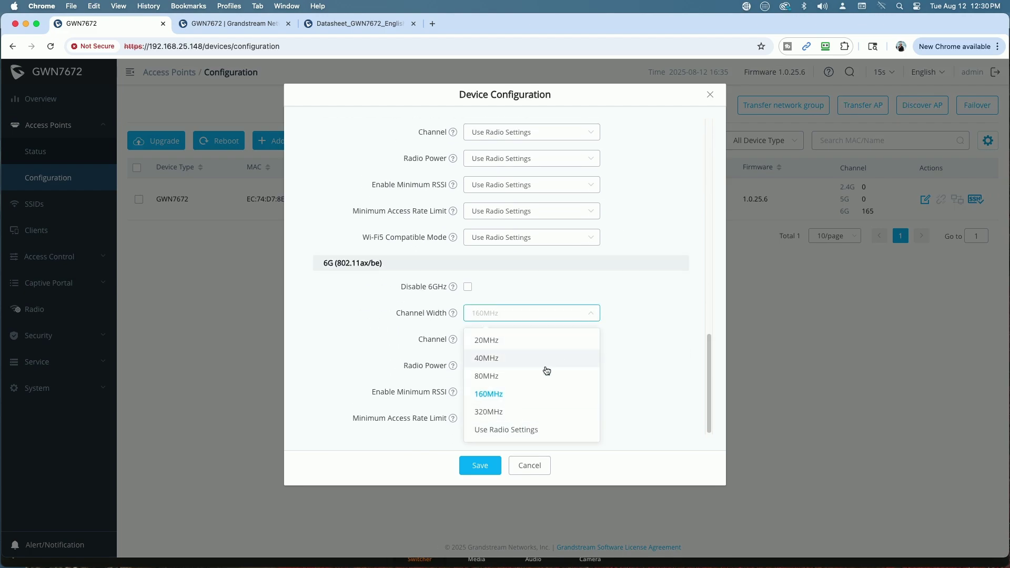
left_click(504, 412)
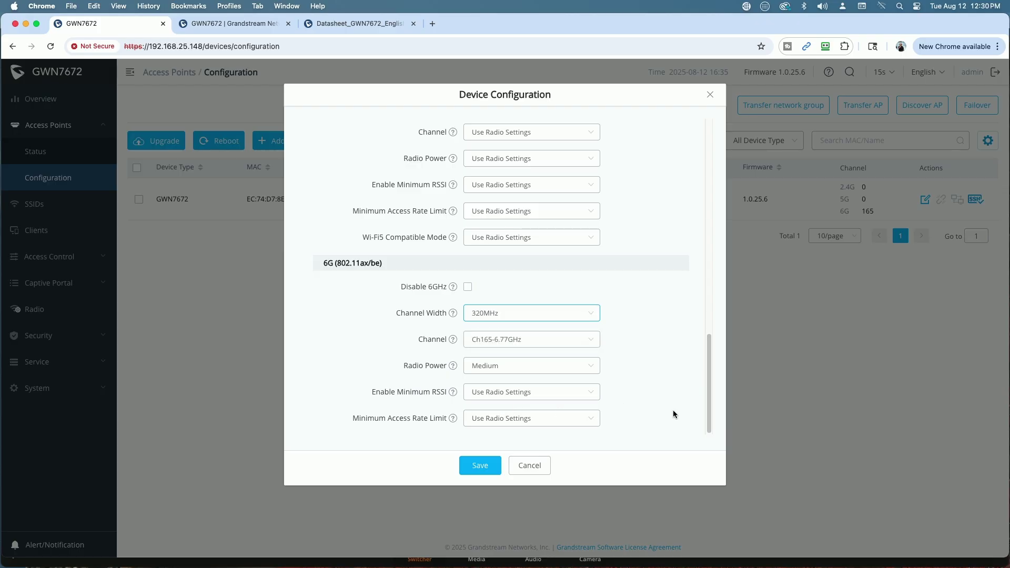
left_click(591, 341)
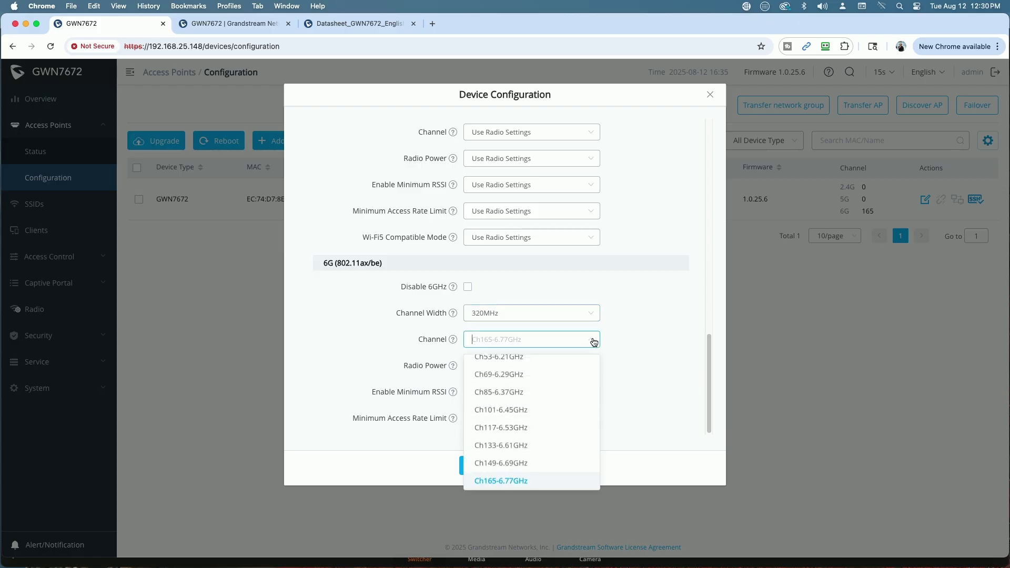
scroll(569, 388, "down", 2)
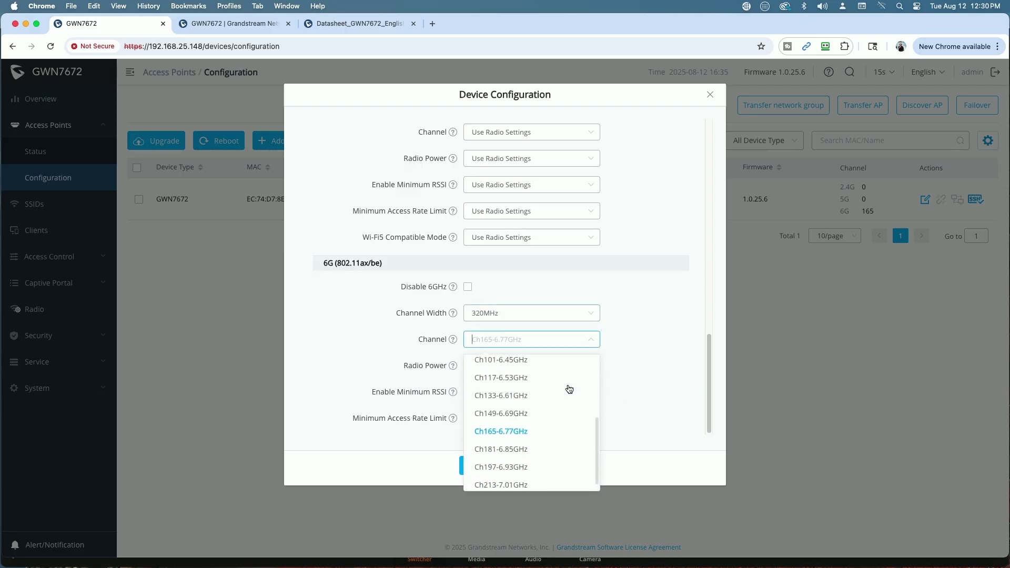
left_click(502, 479)
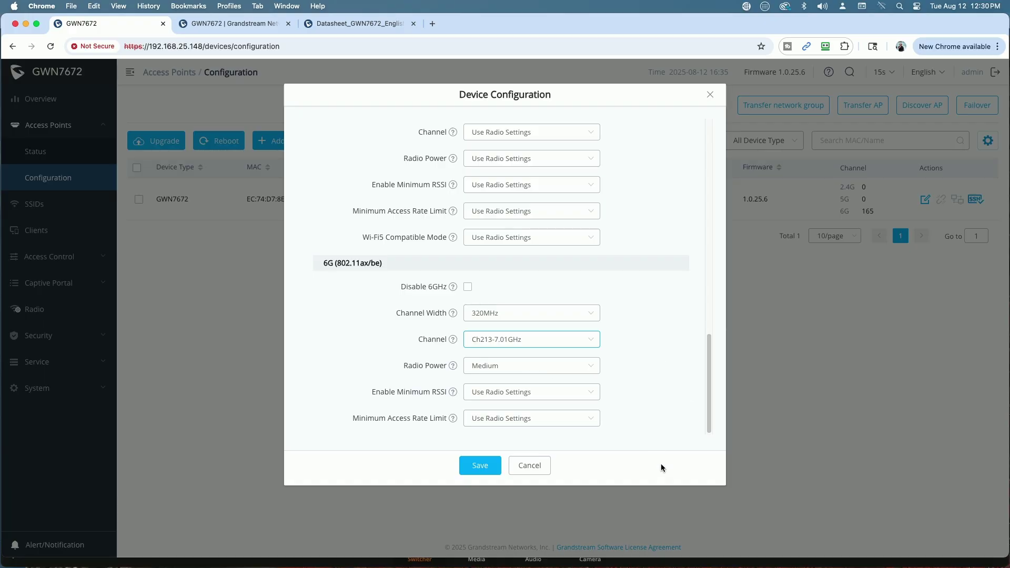
left_click(481, 466)
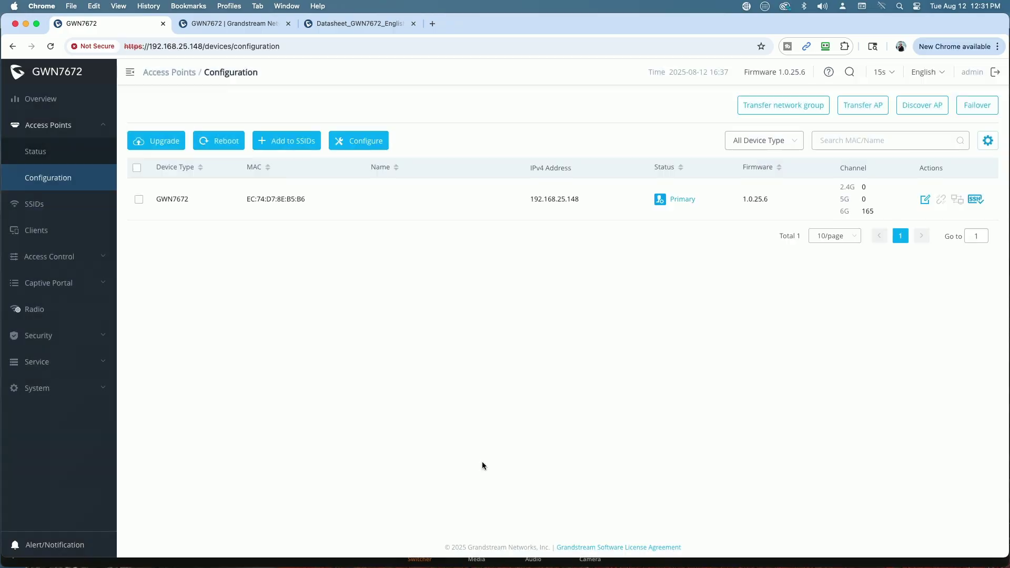
left_click(557, 82)
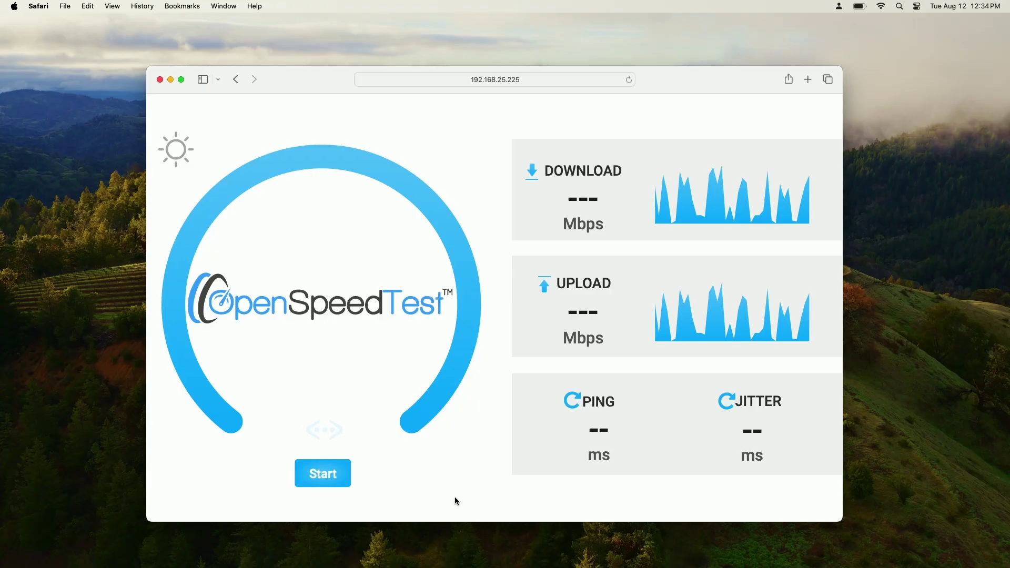
- Check the detailed Wi-Fi connection information and run OpenSpeedTest with the 320MHz channel width on channel 213
left_click(881, 8)
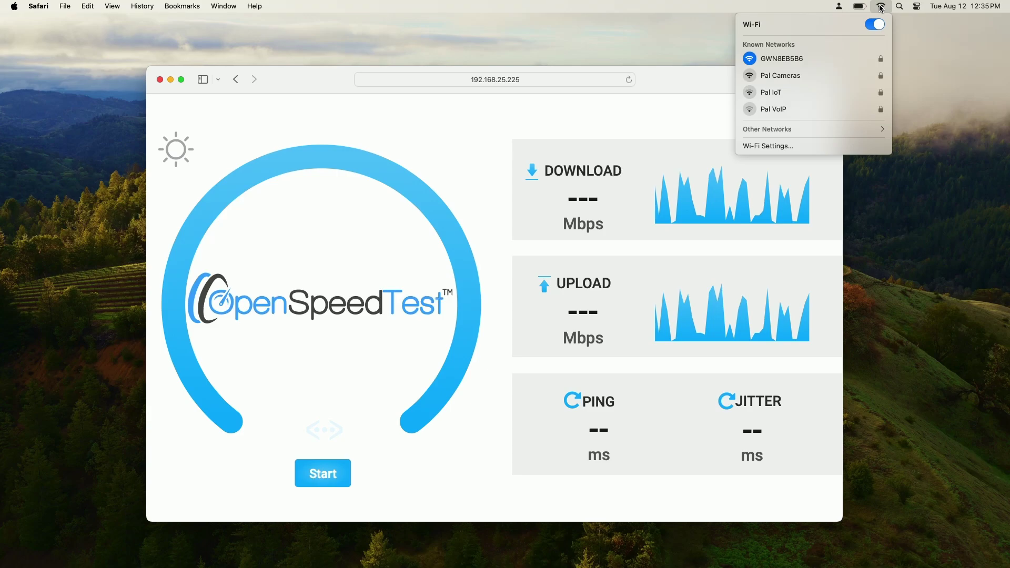
key("alt")
left_click(882, 7, "alt")
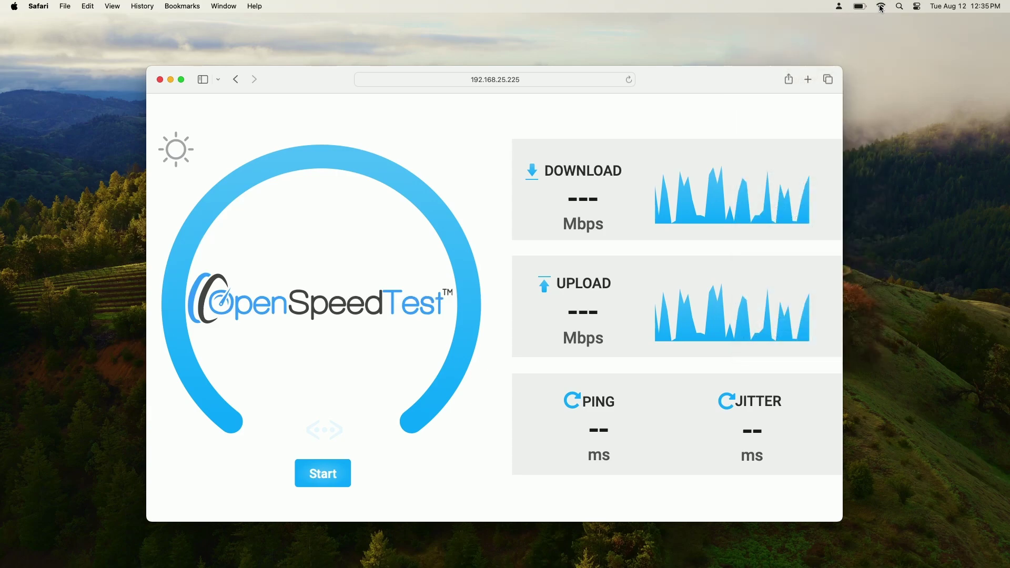
left_click(882, 8, "alt")
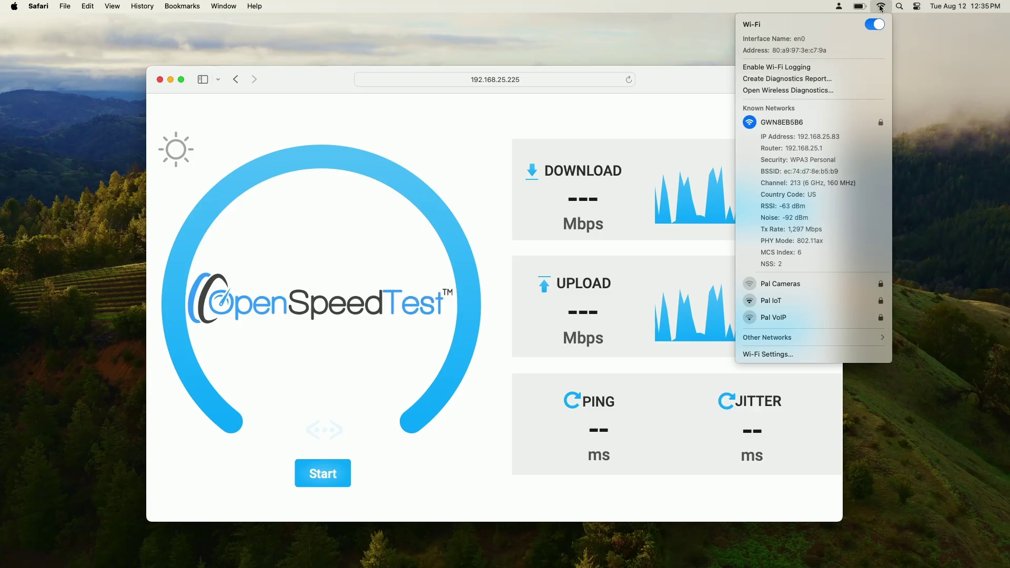
left_click(880, 8)
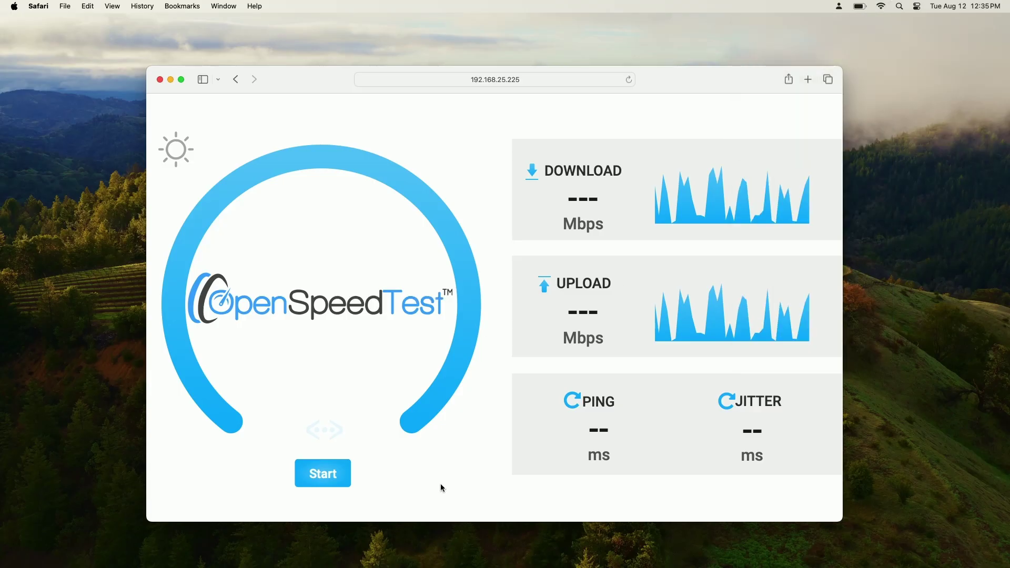
left_click(317, 477)
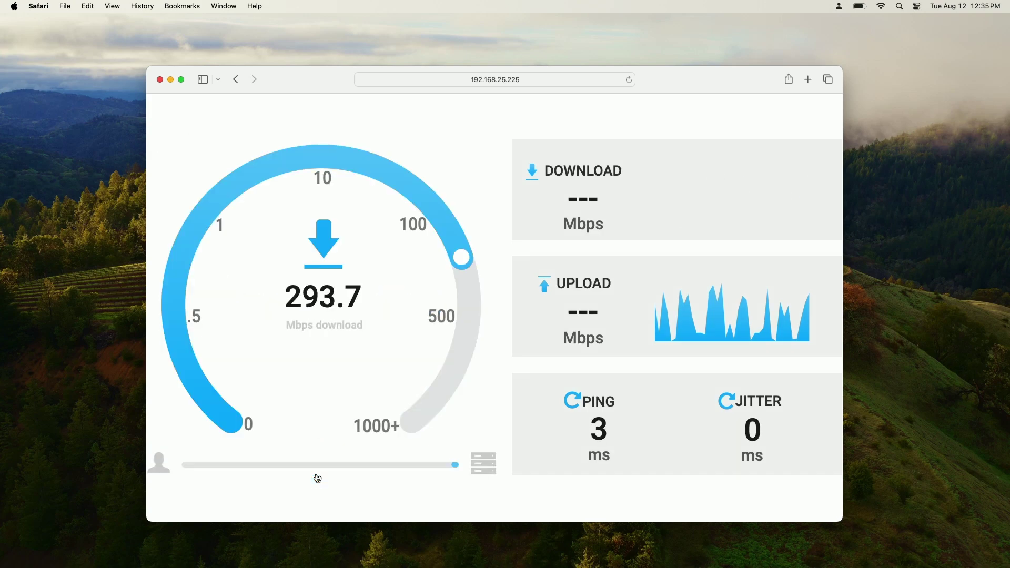